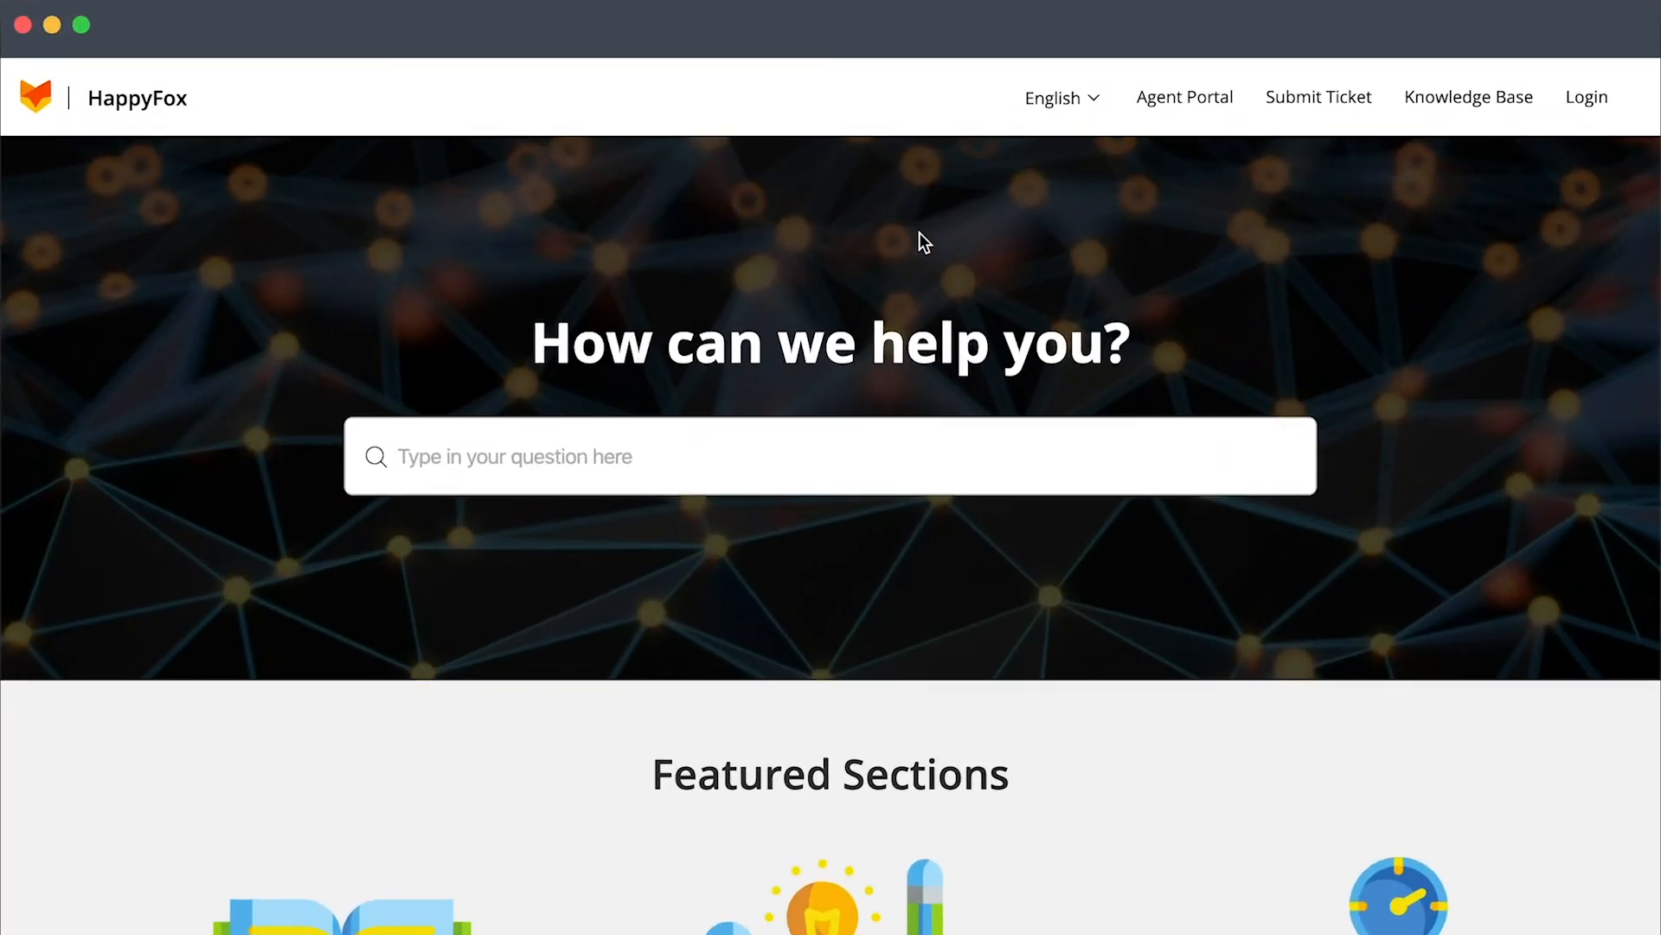
# - Switch the support center's language to español and search it for "especificaciones"
pyautogui.click(1094, 104)
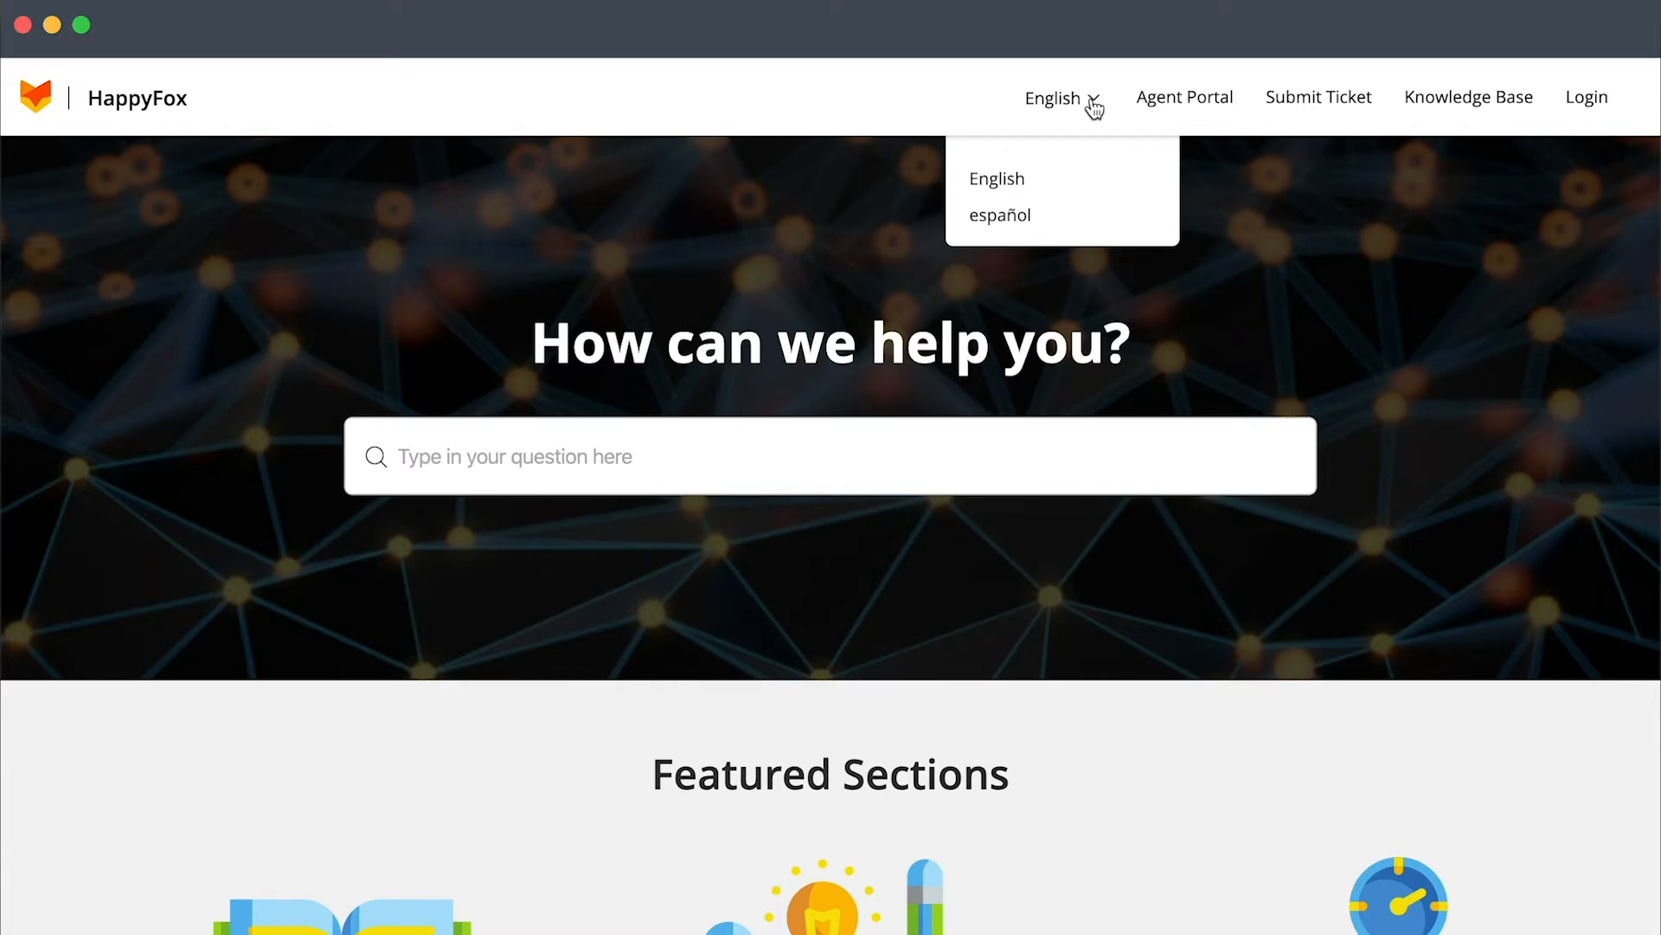
pyautogui.click(1019, 223)
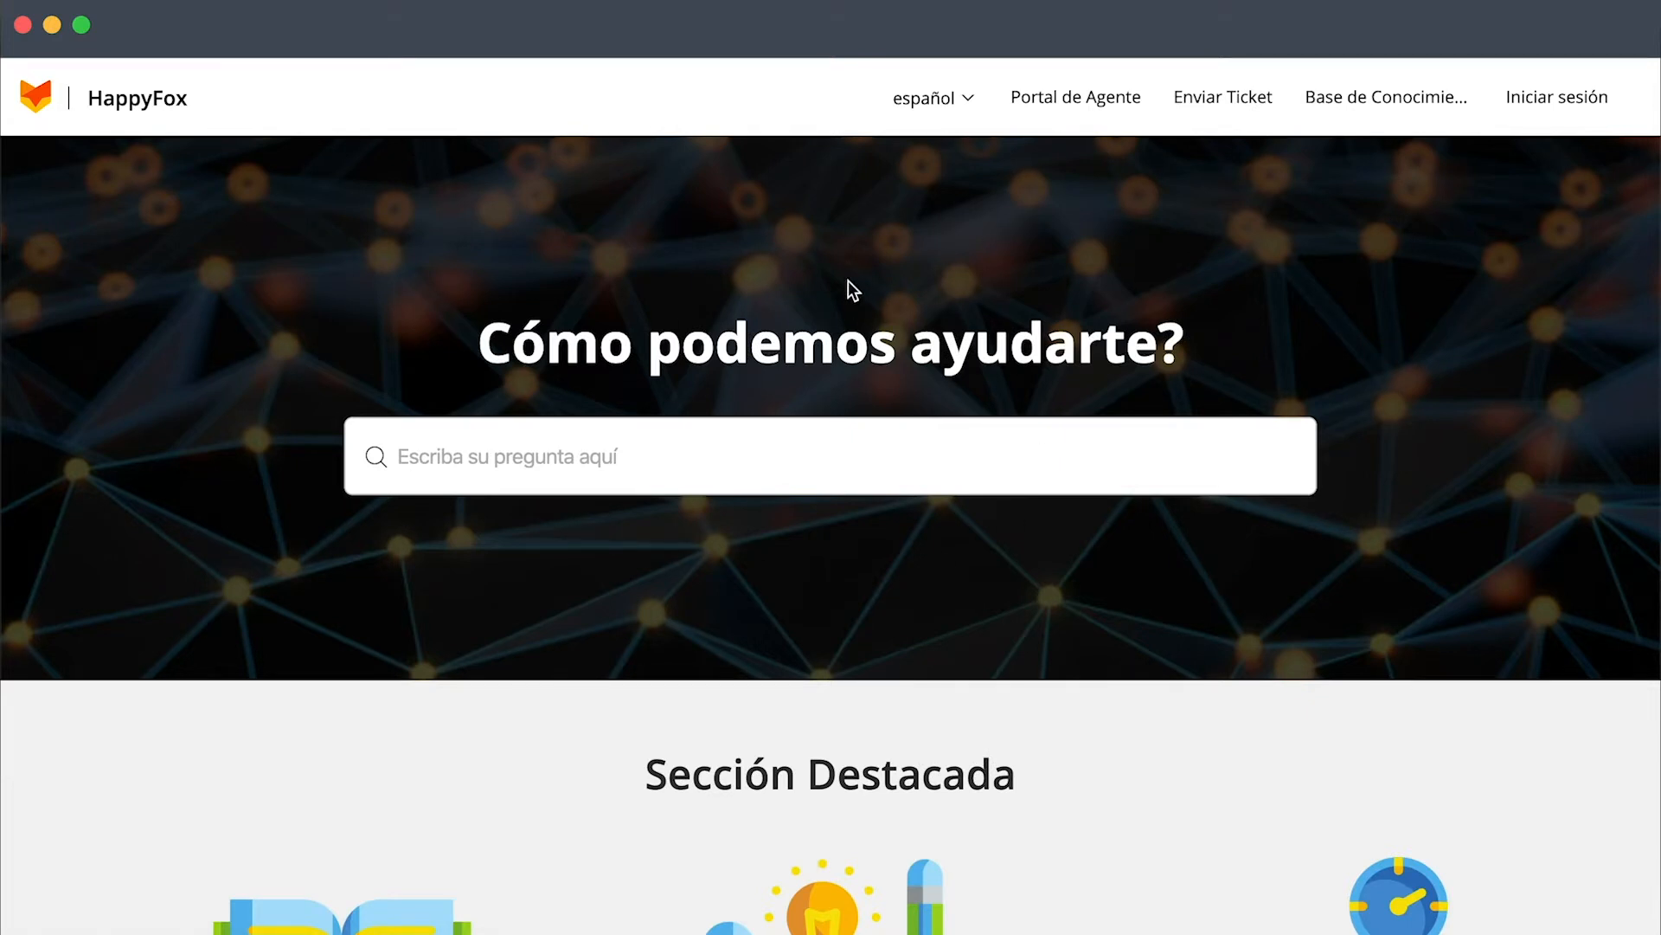
pyautogui.click(606, 448)
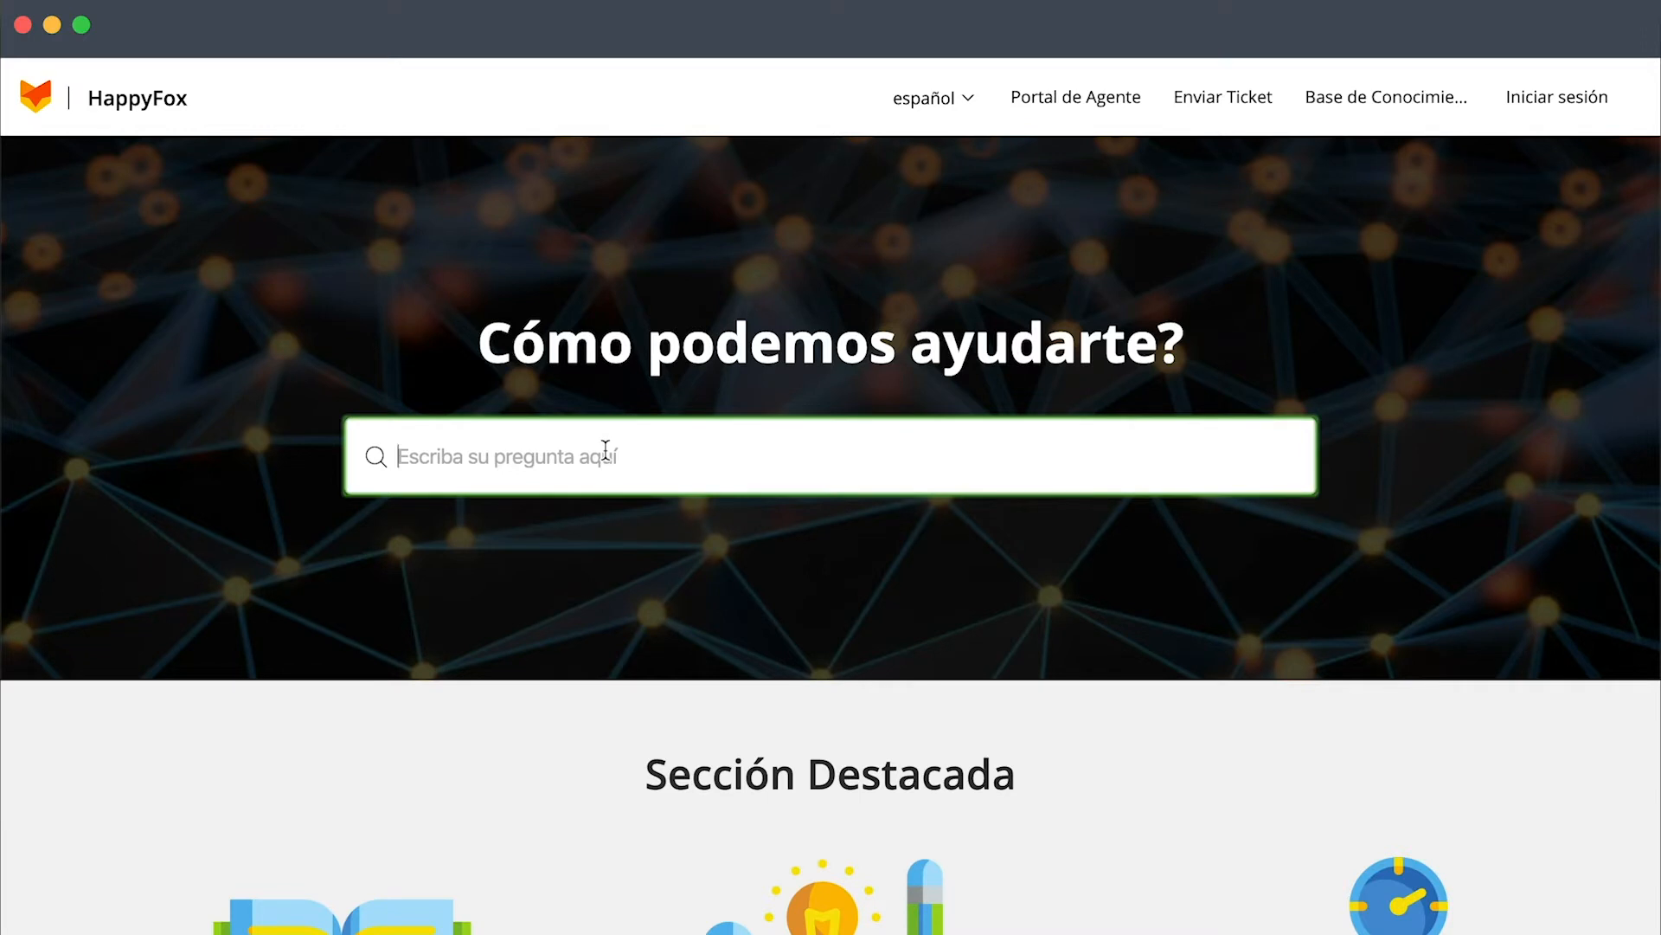
pyautogui.write('especificaciones')
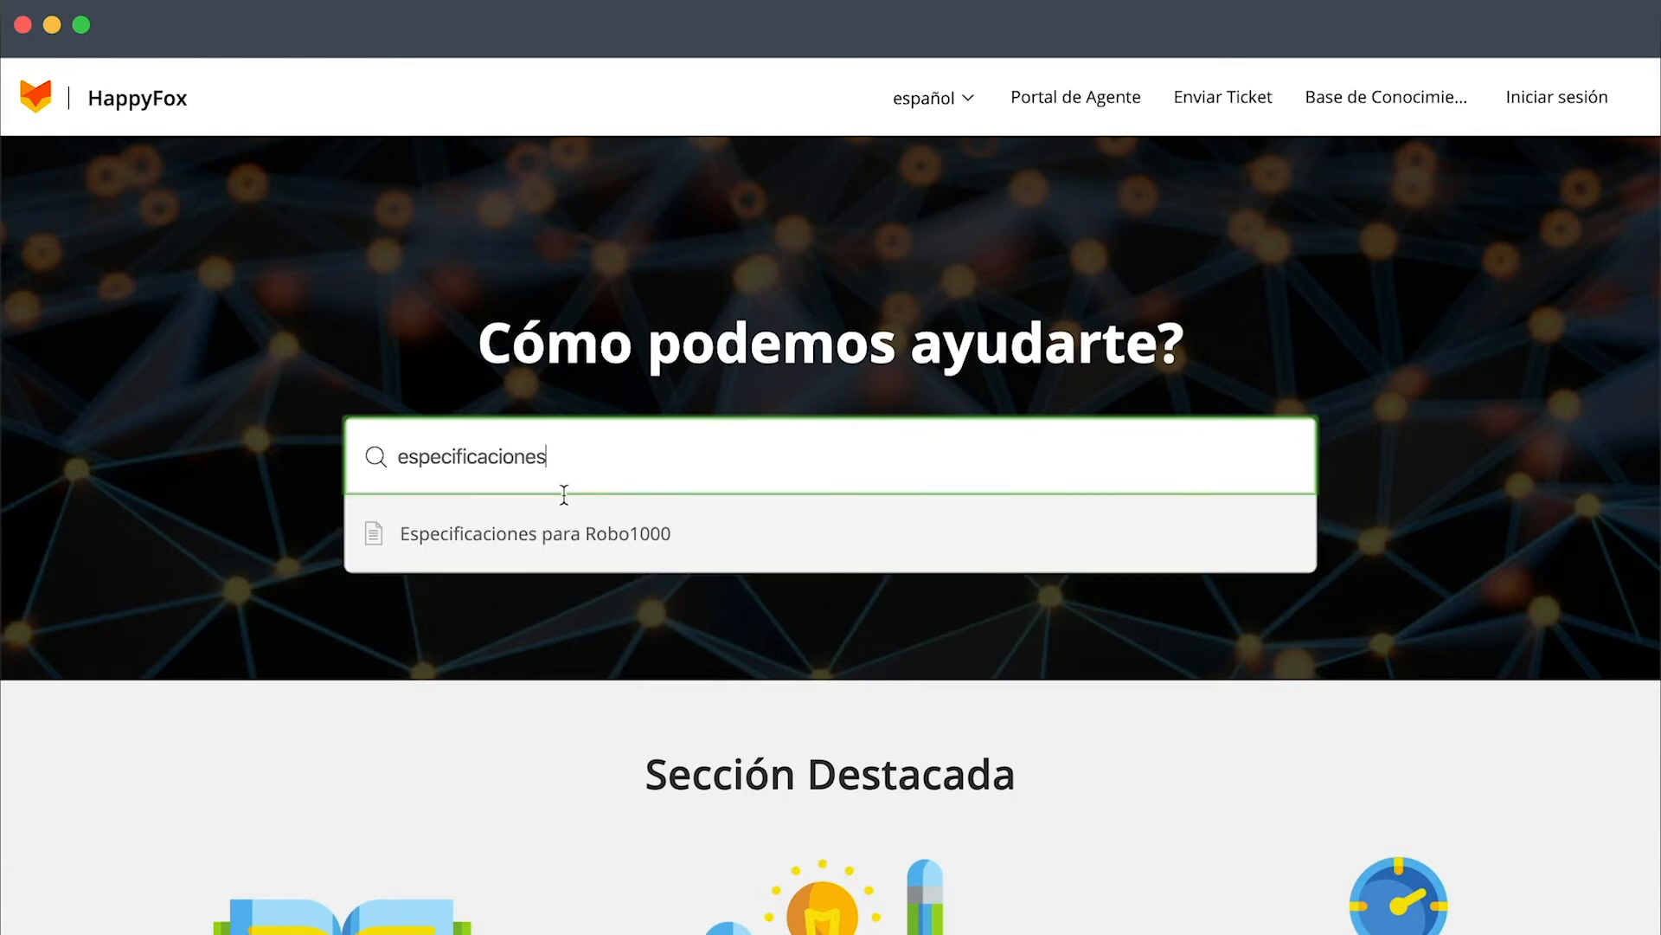
pyautogui.click(802, 245)
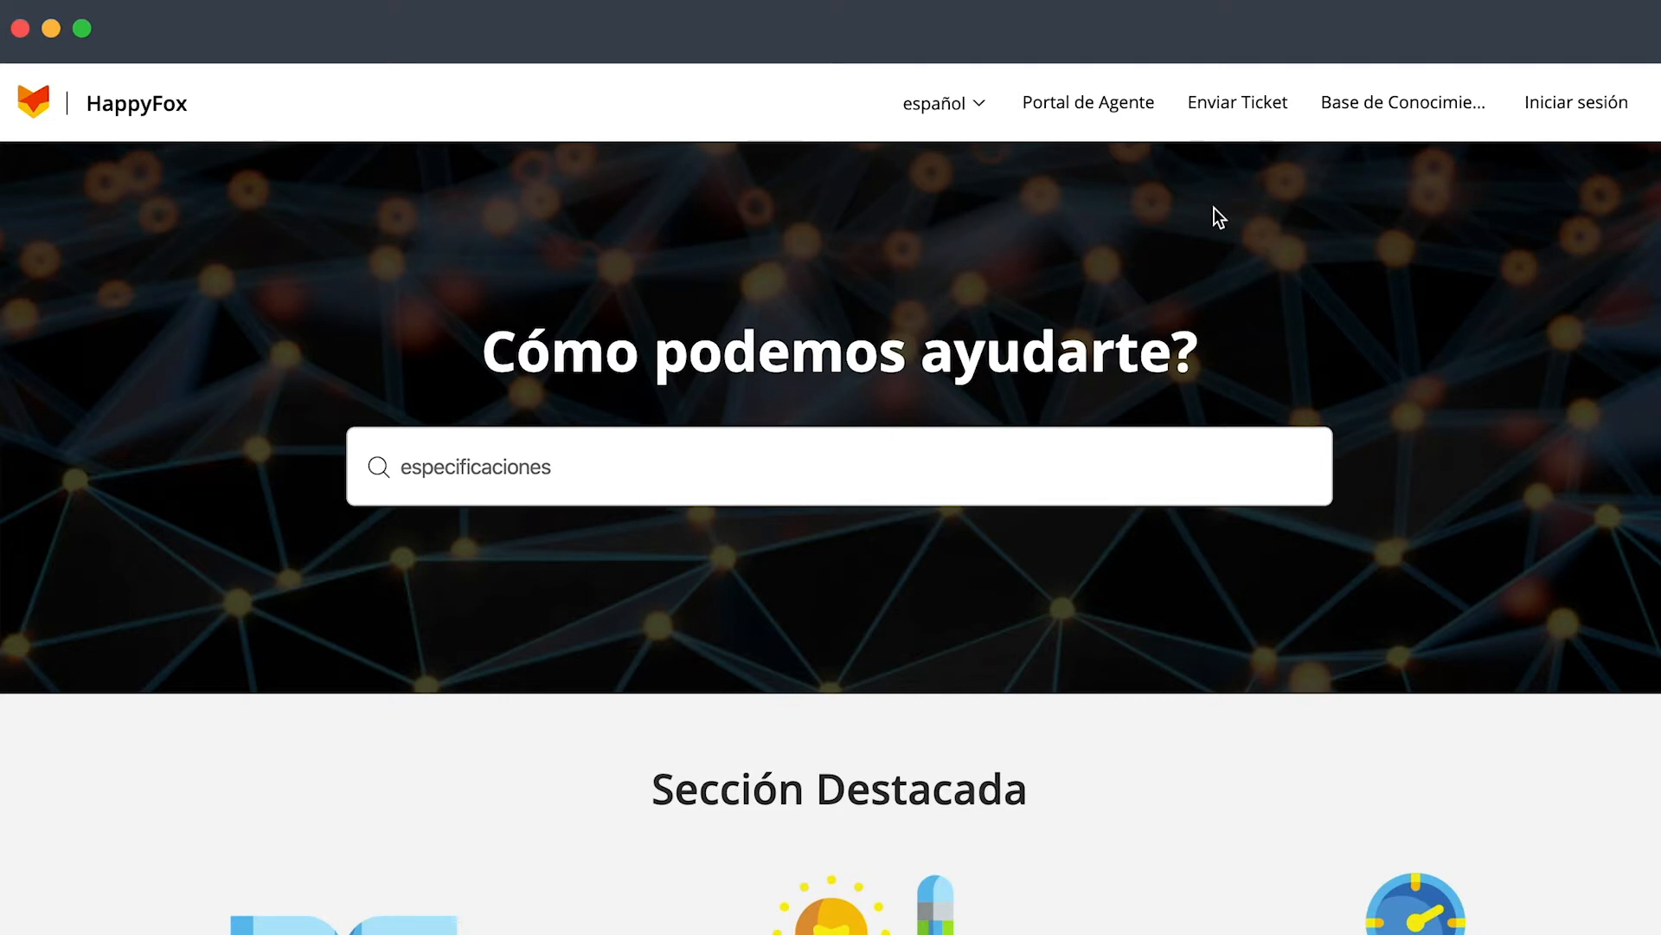
# - View the Spanish ticket submission form, return to the support center home page and set its language back to English
pyautogui.click(1231, 109)
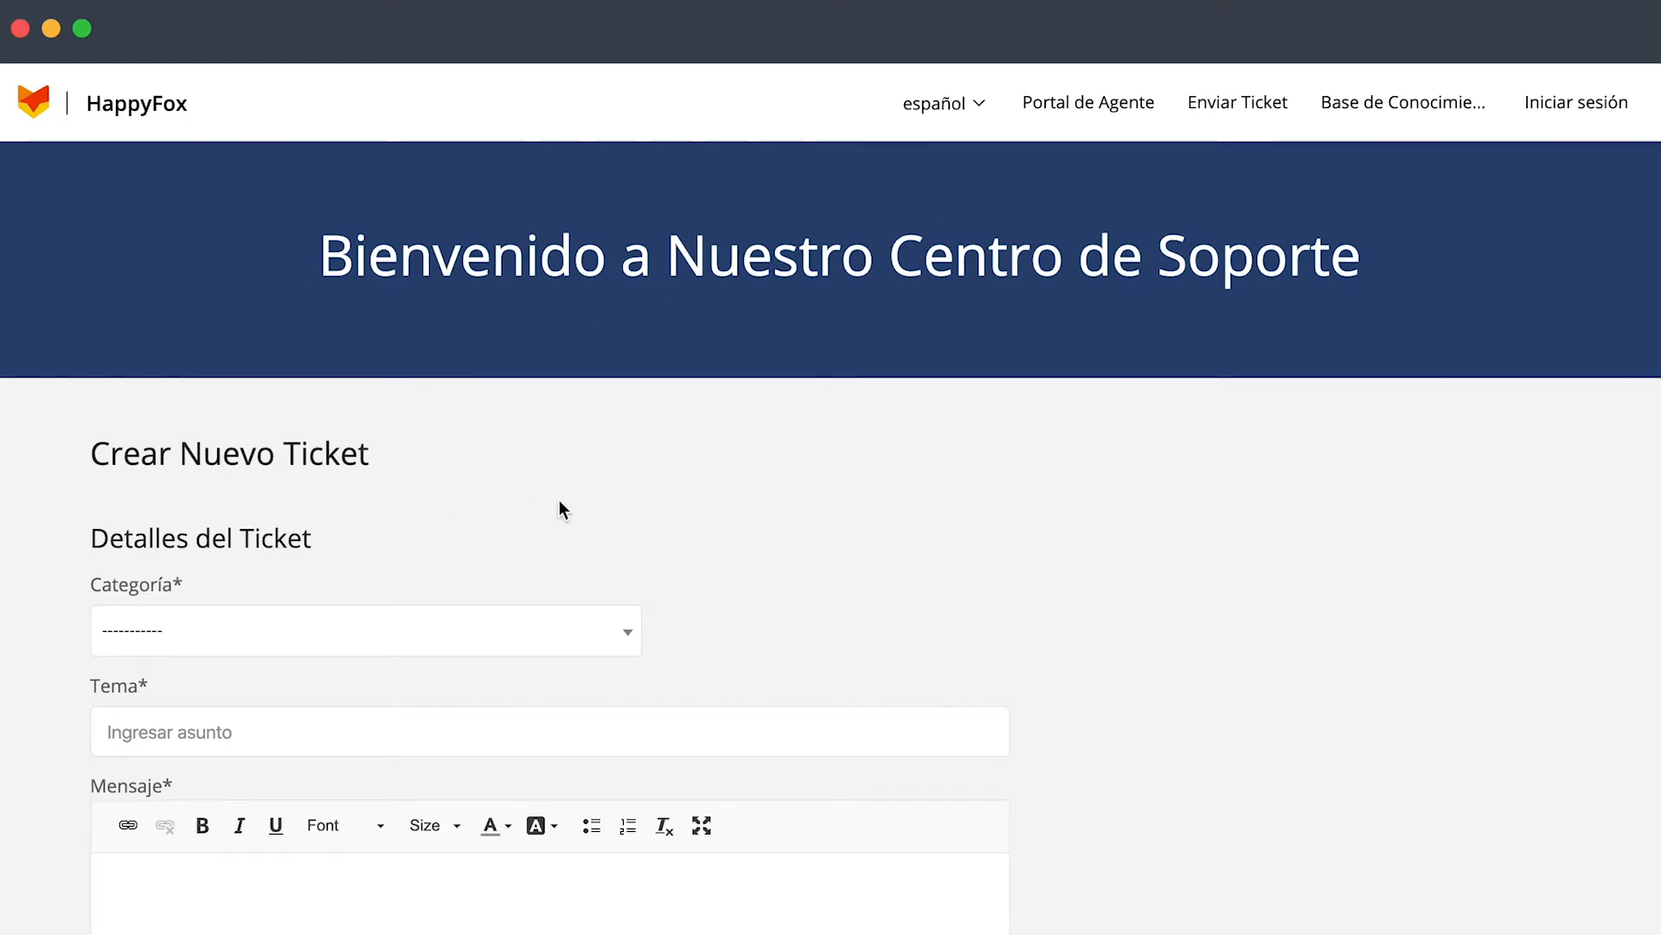
pyautogui.click(37, 105)
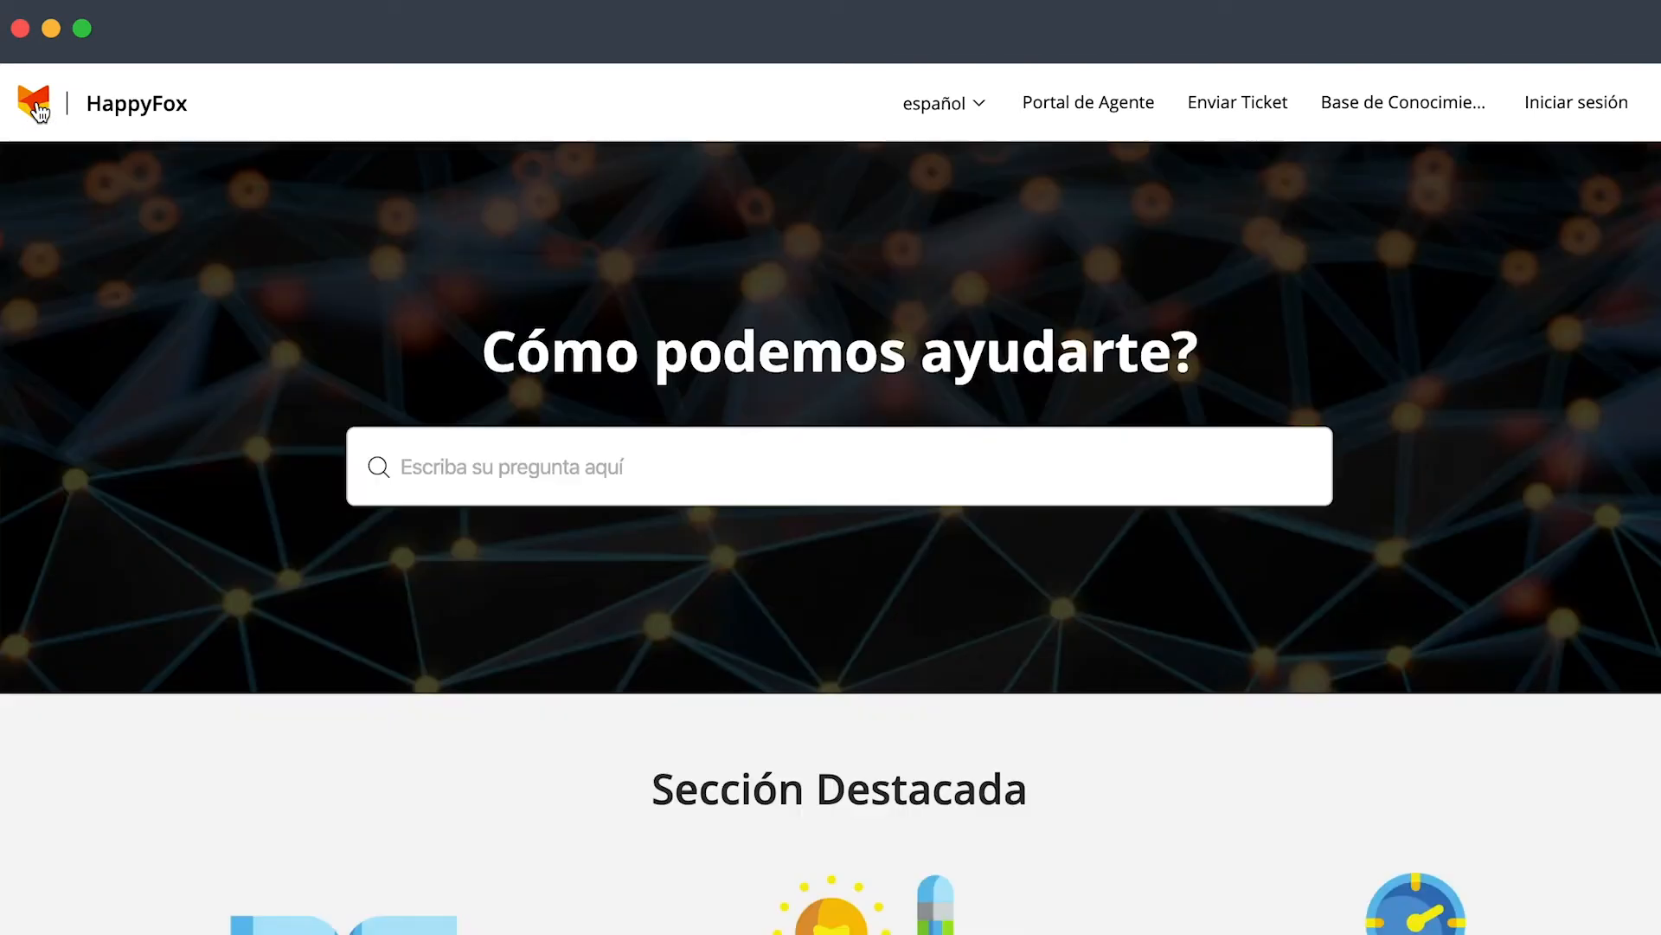
pyautogui.click(973, 109)
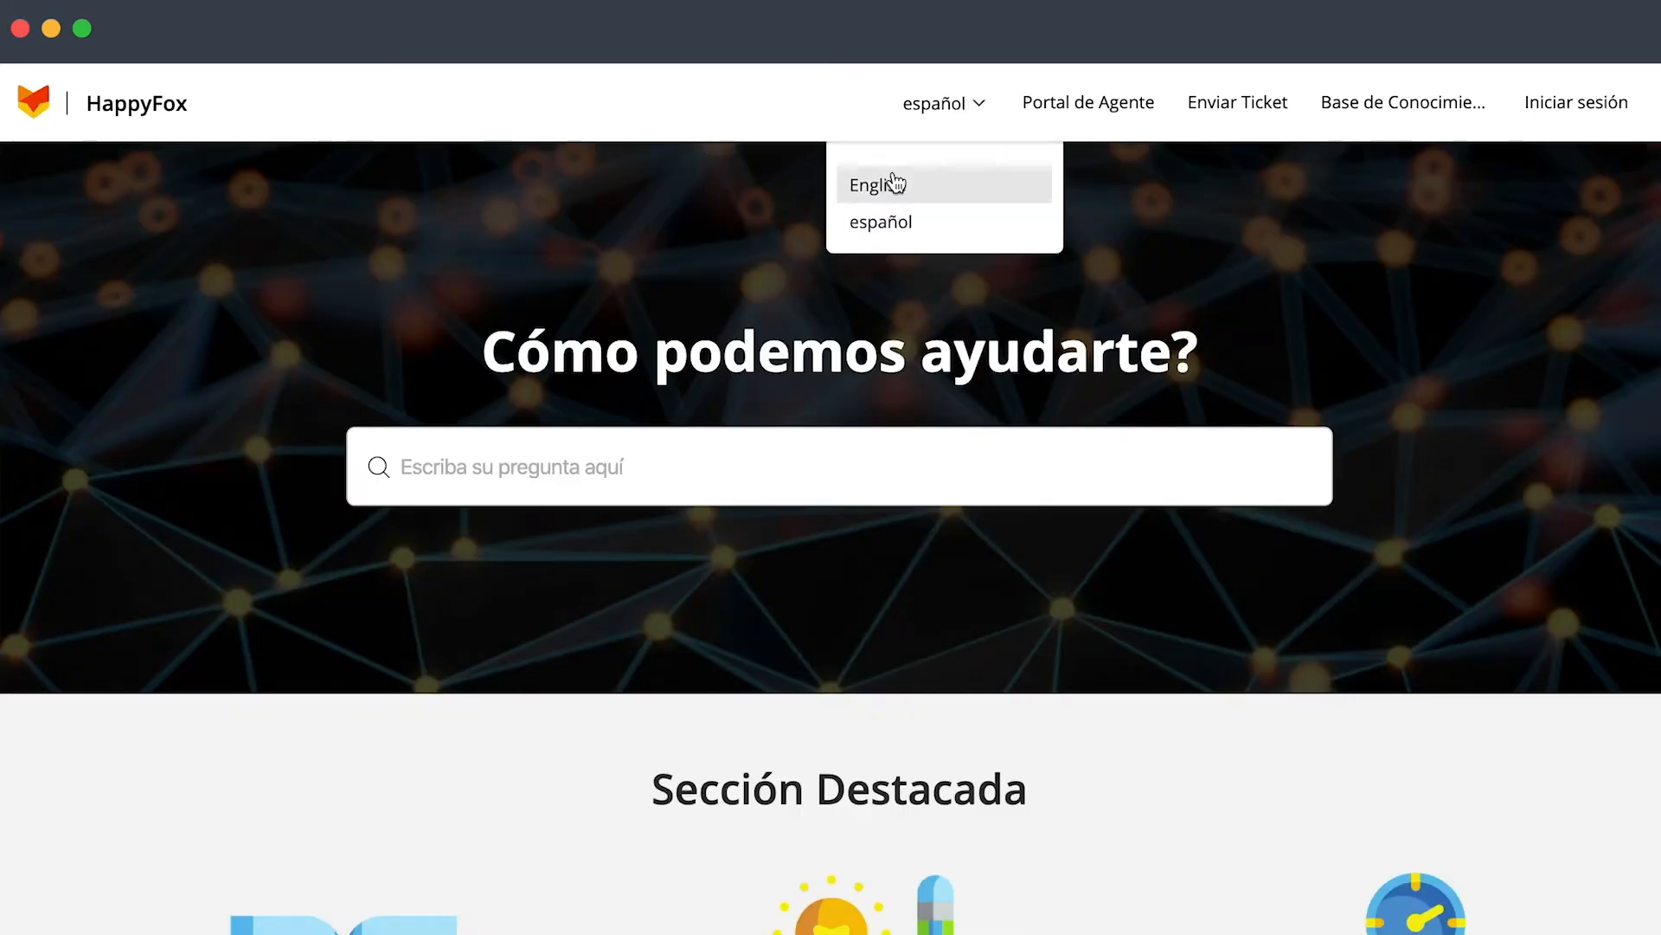
pyautogui.click(891, 188)
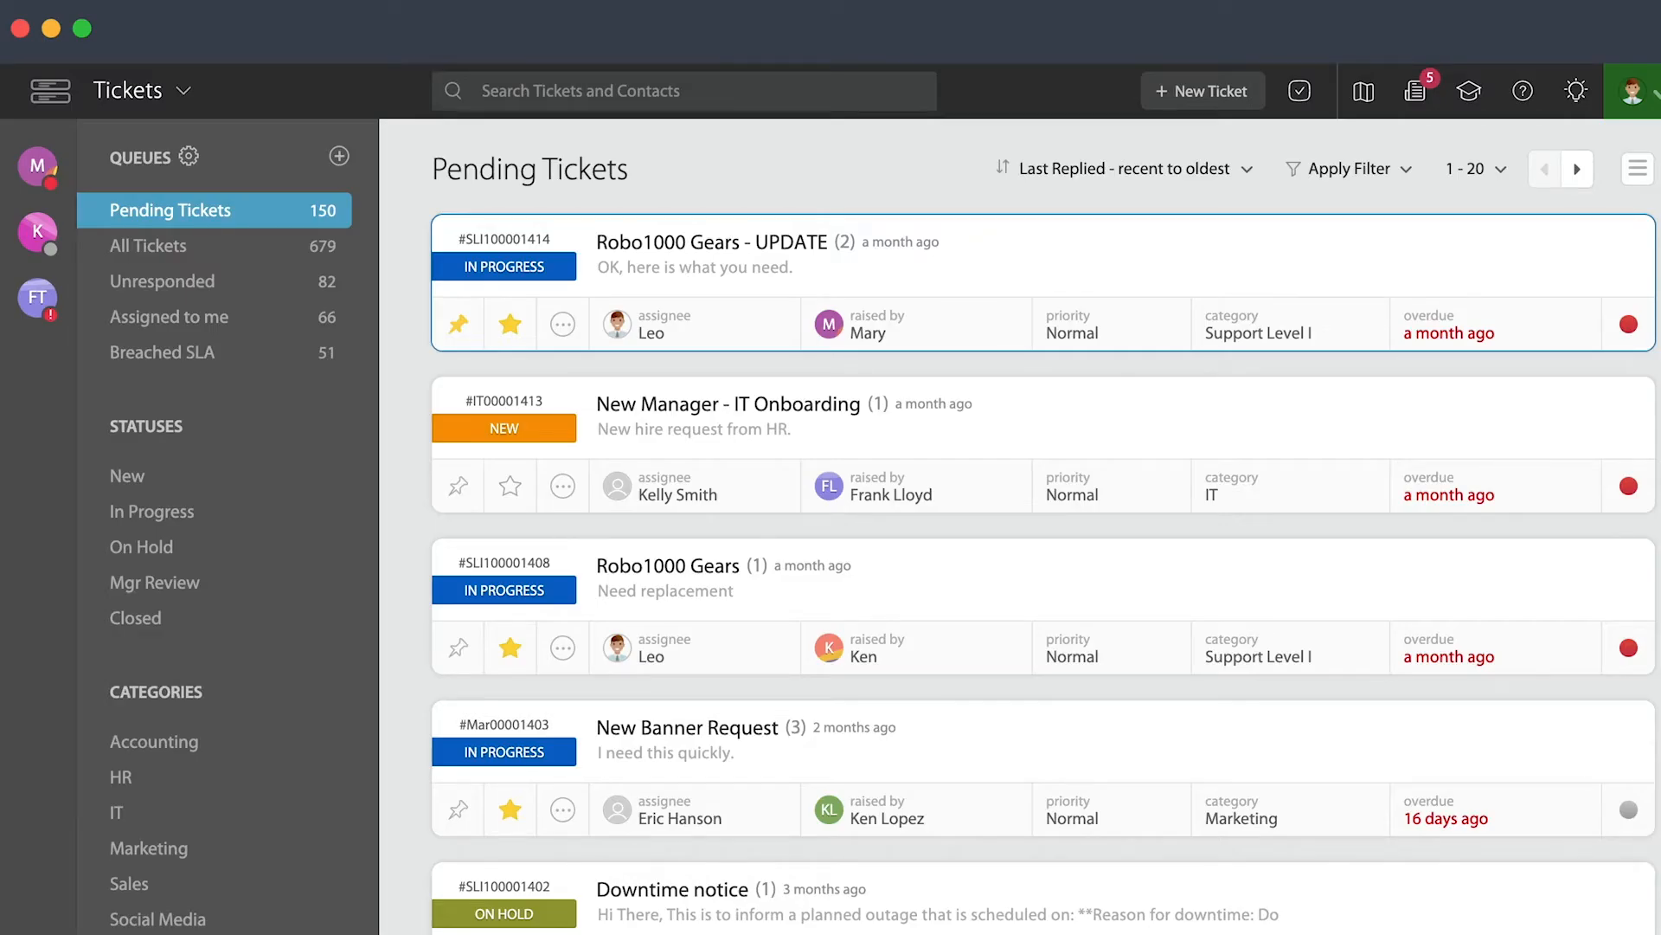
# - Open the helpdesk's language management settings and view the languages offered as primary language
pyautogui.click(182, 93)
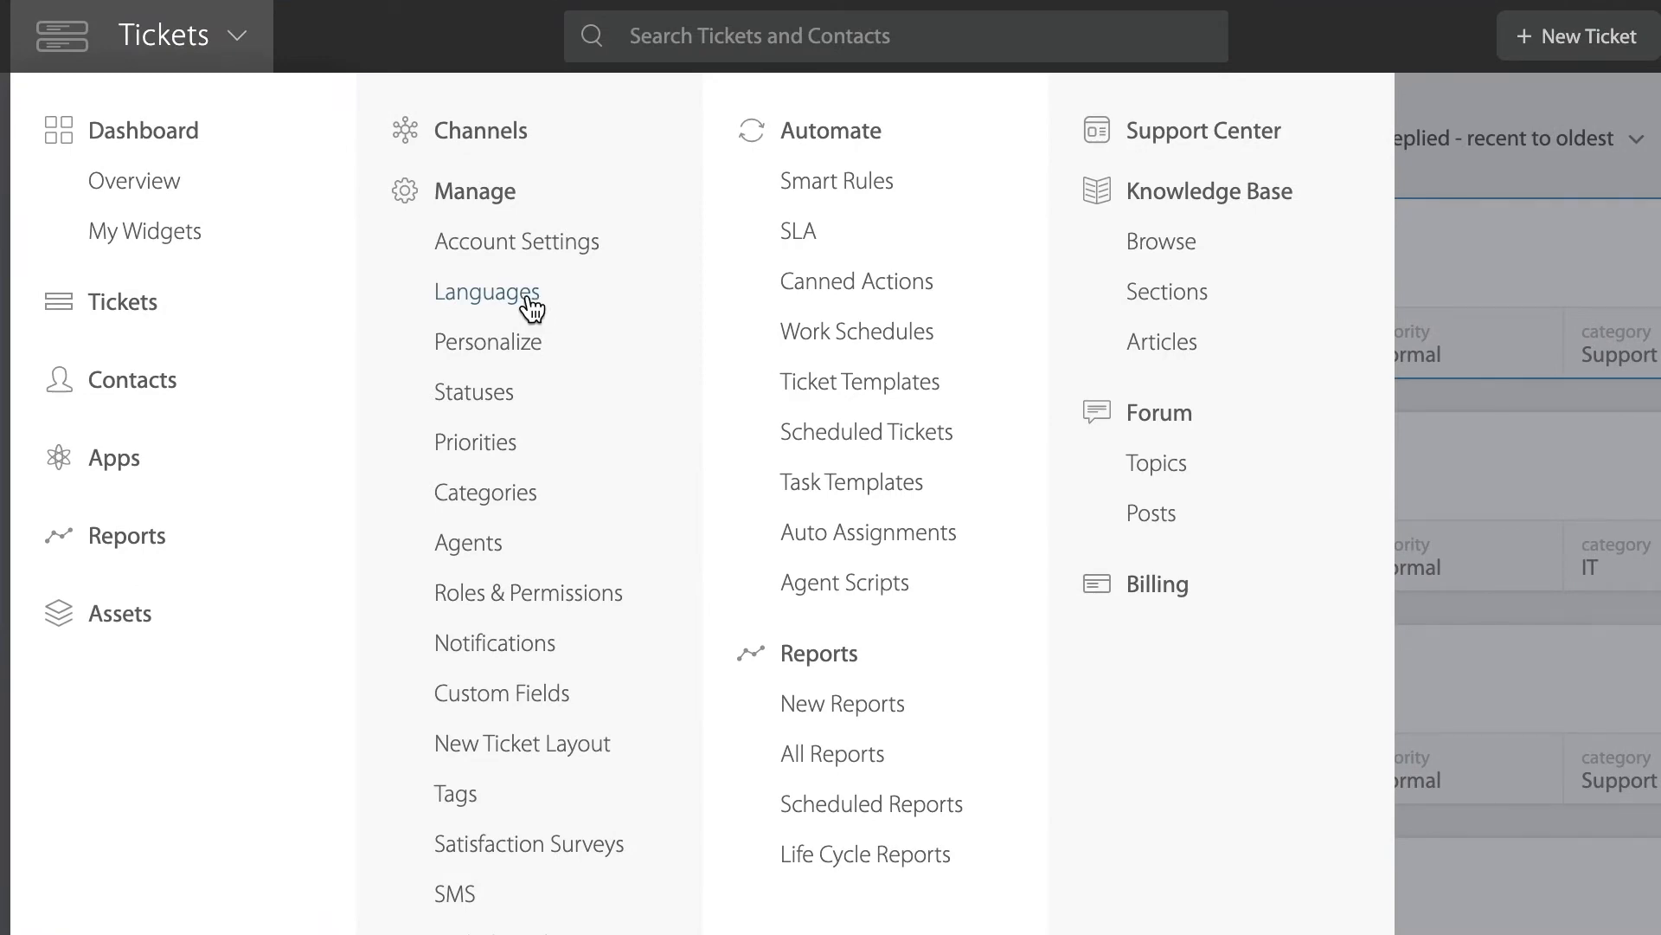
pyautogui.click(524, 296)
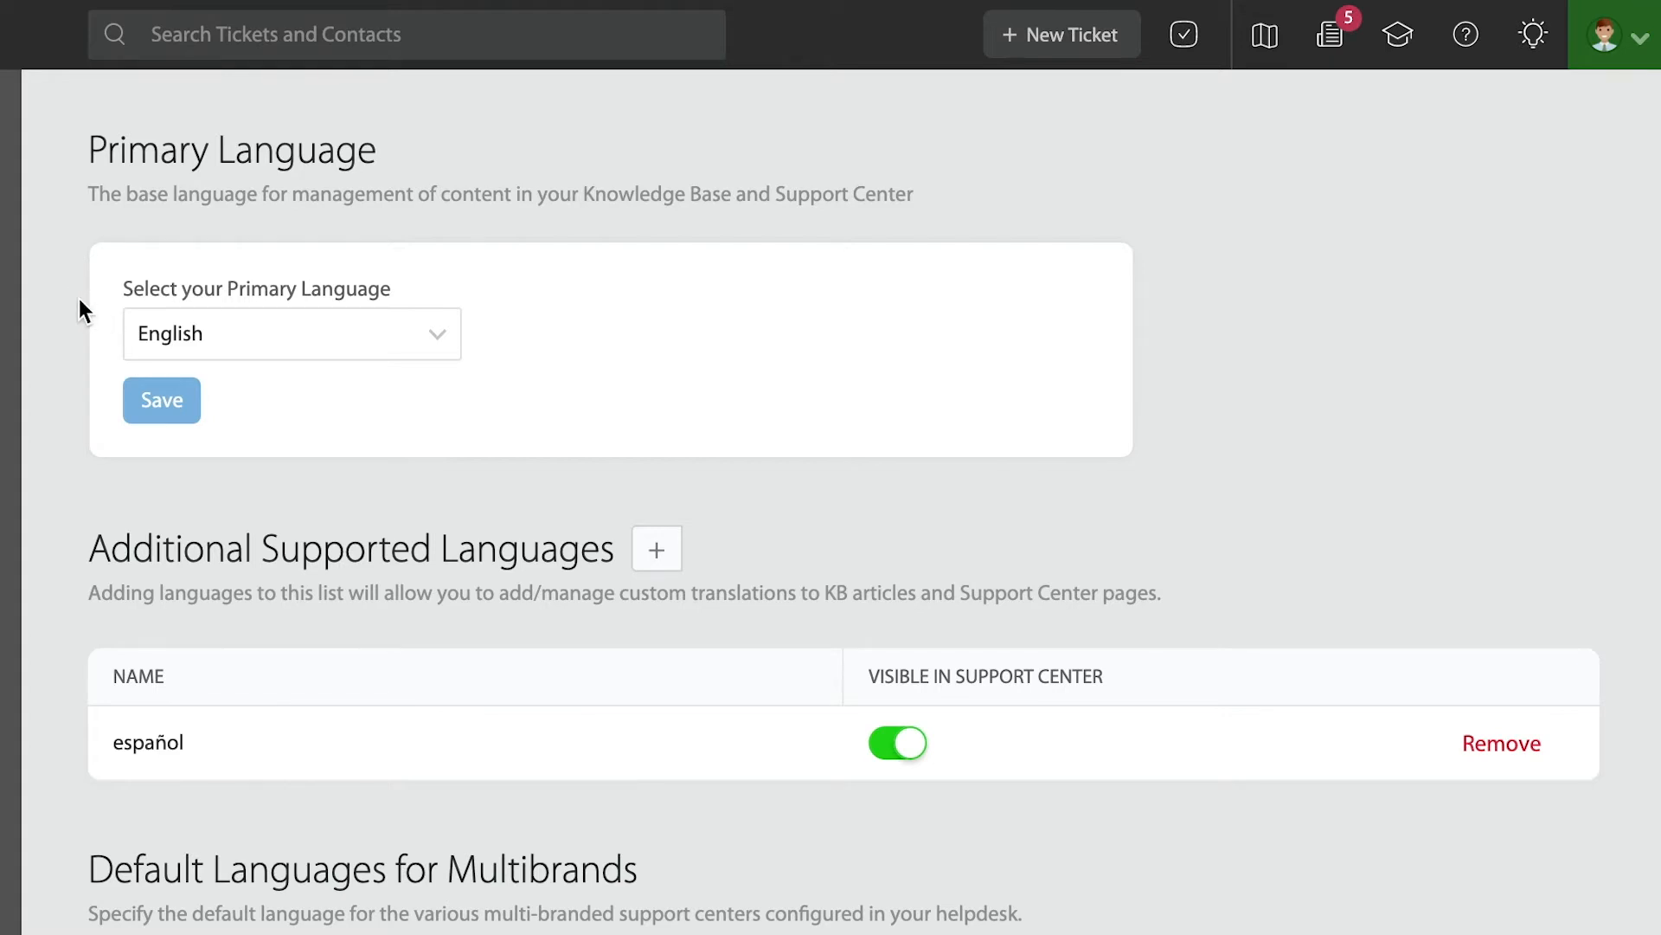
pyautogui.click(450, 334)
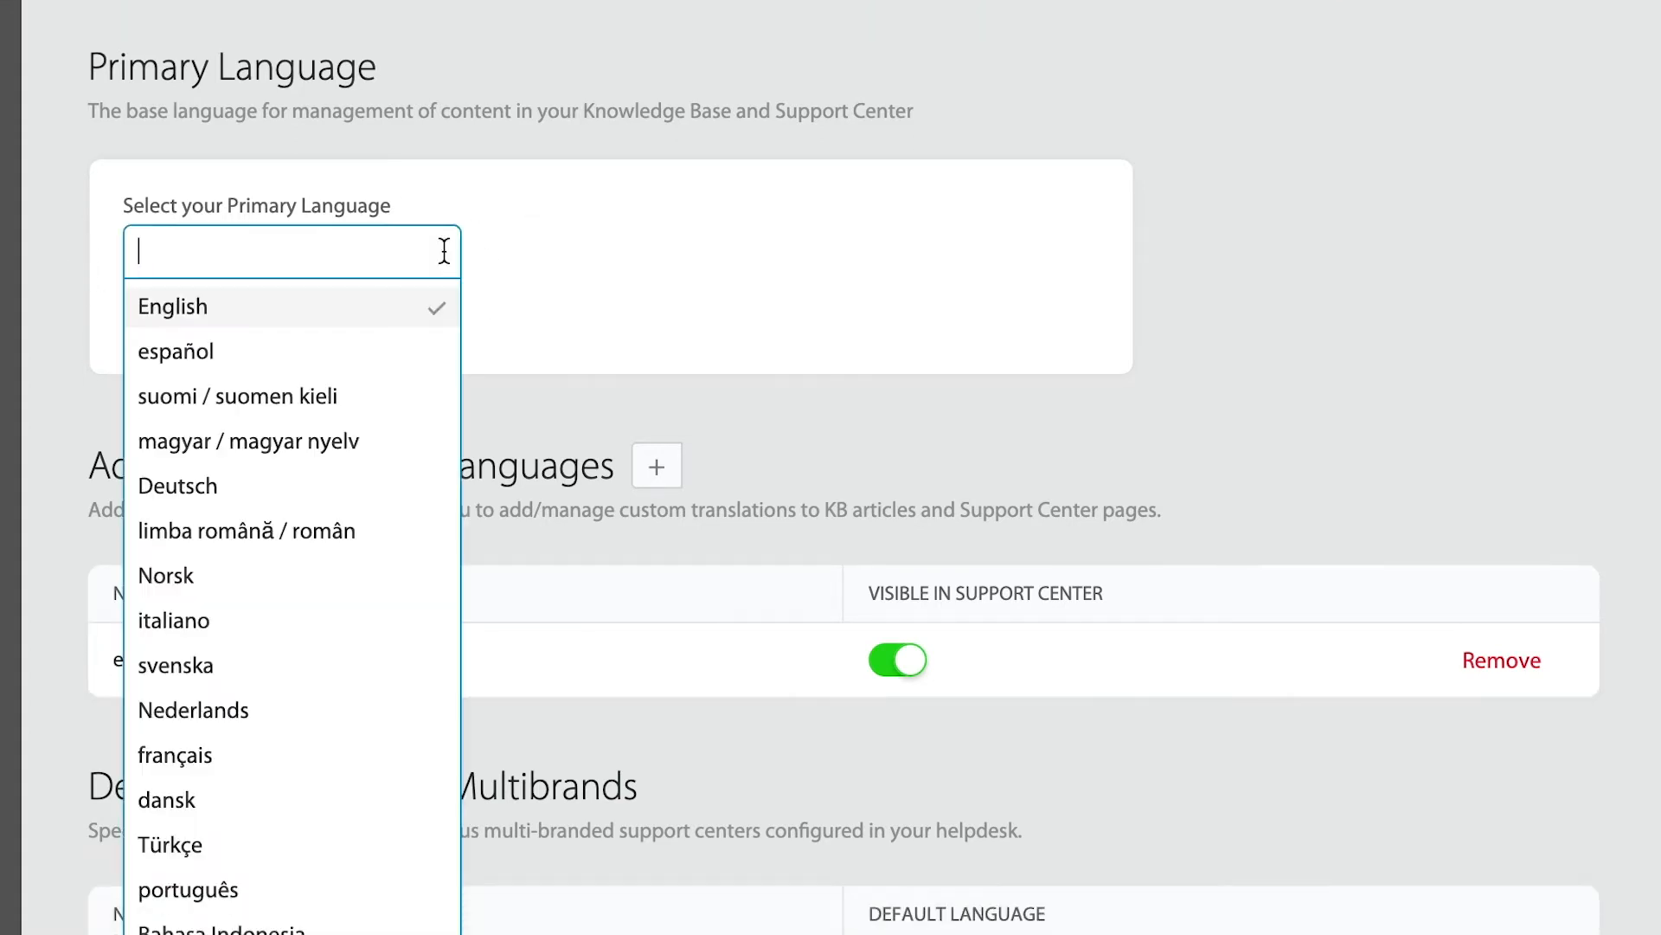
pyautogui.click(520, 232)
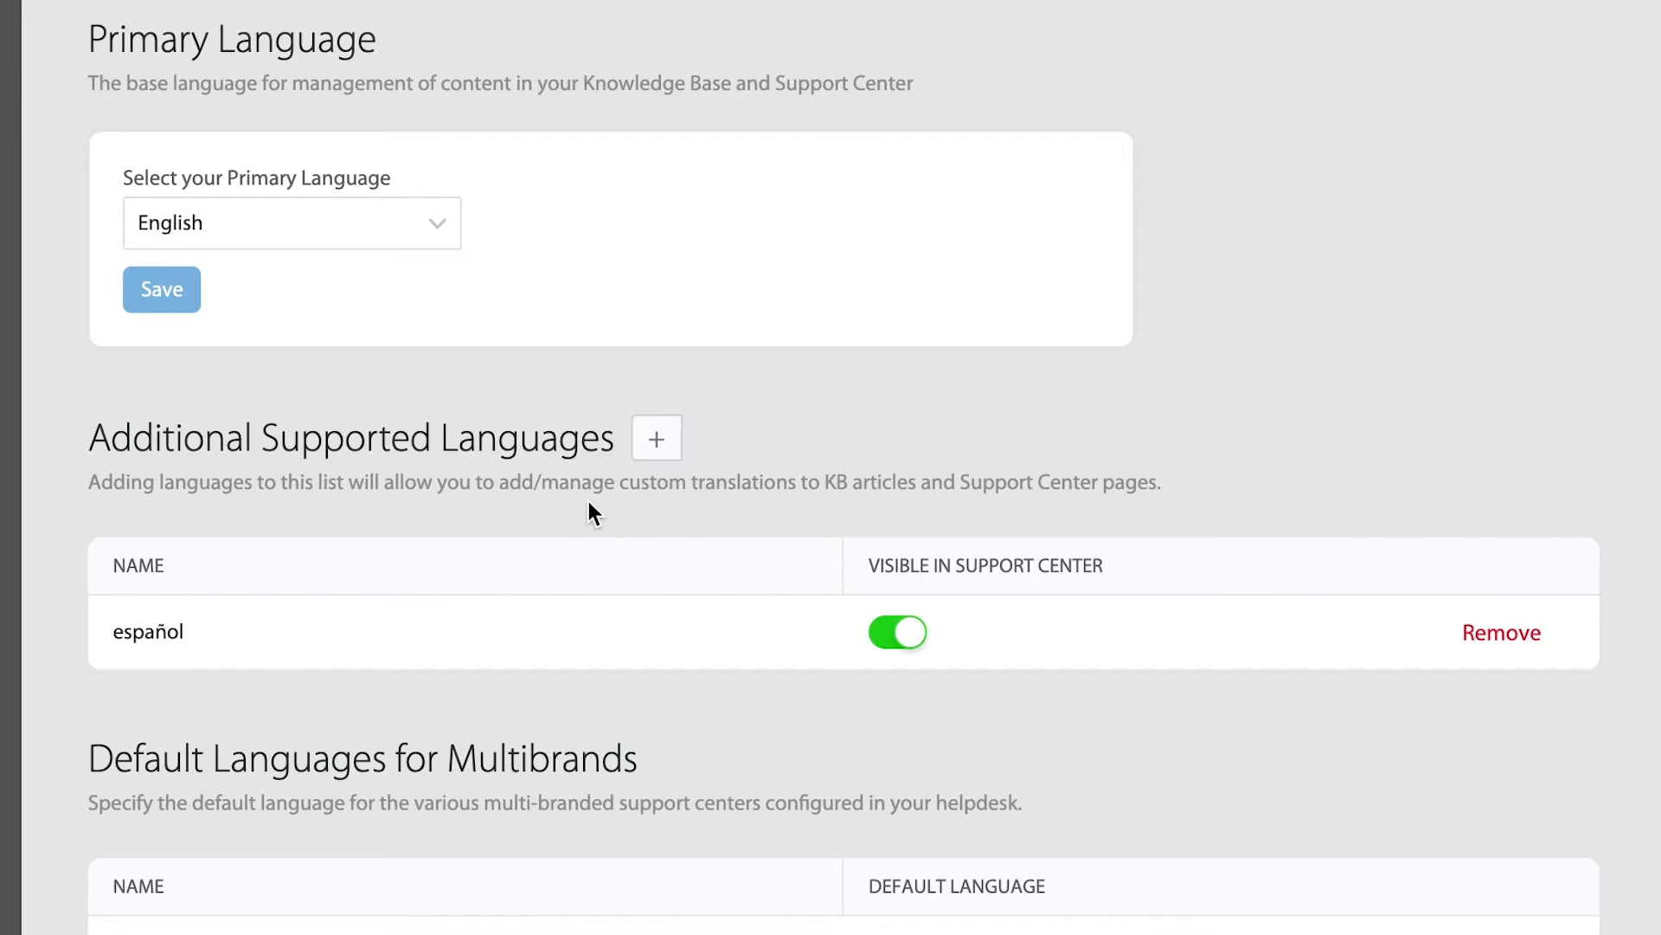
# - Add français as an additional supported language and make it visible in the support center
pyautogui.click(659, 443)
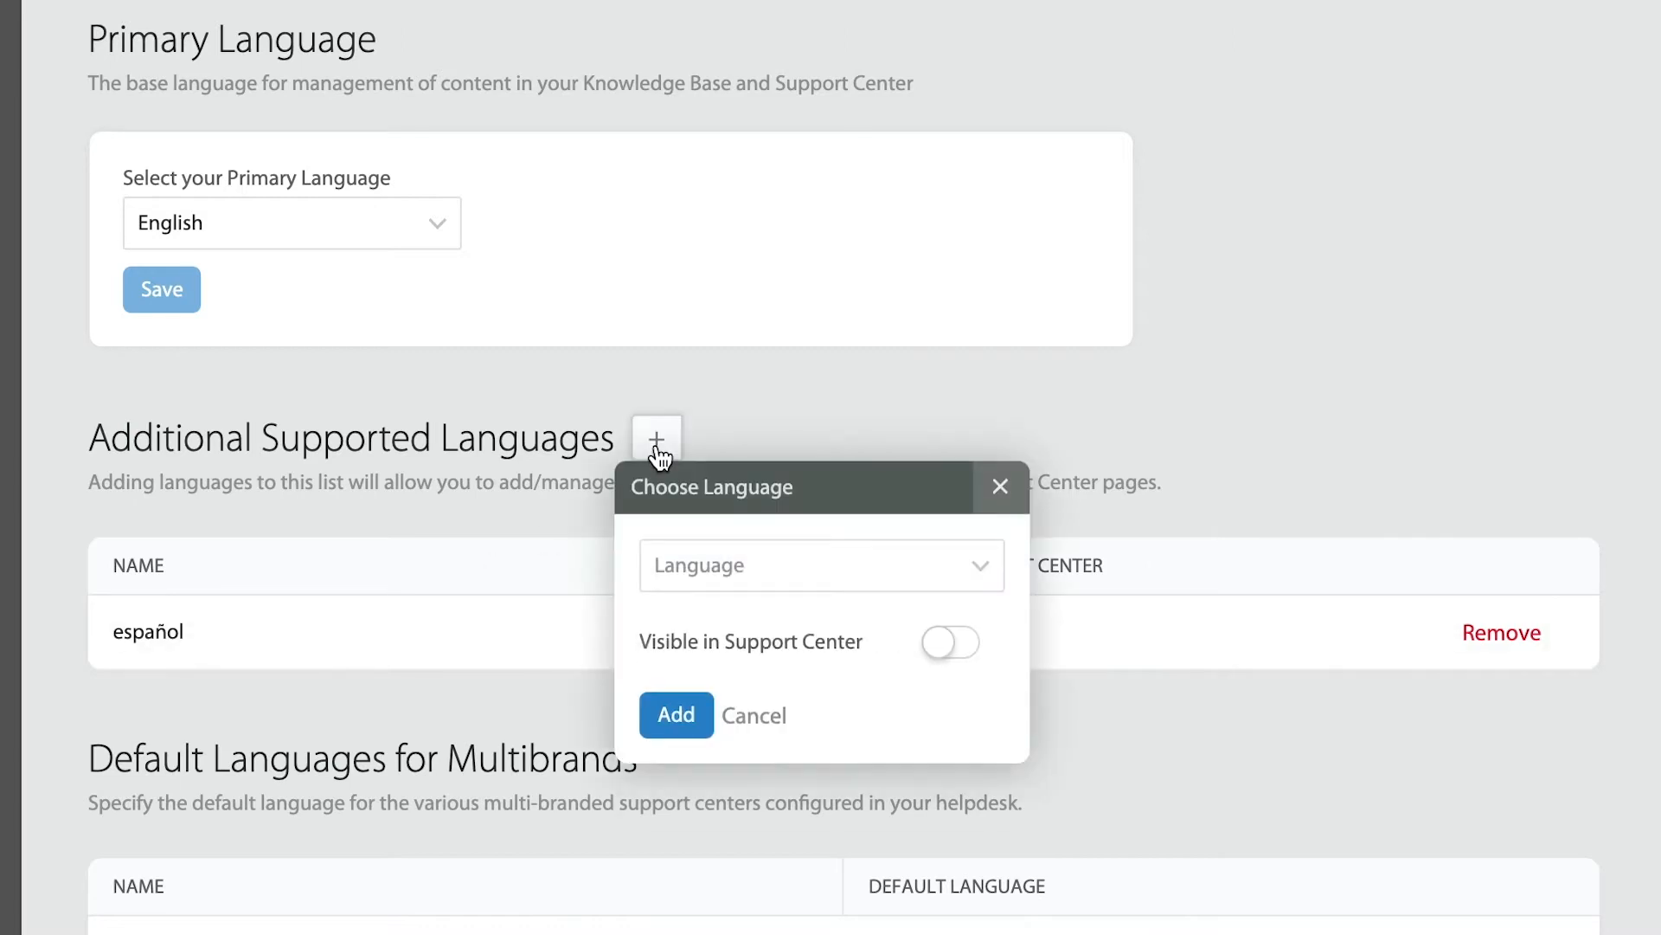
pyautogui.click(694, 561)
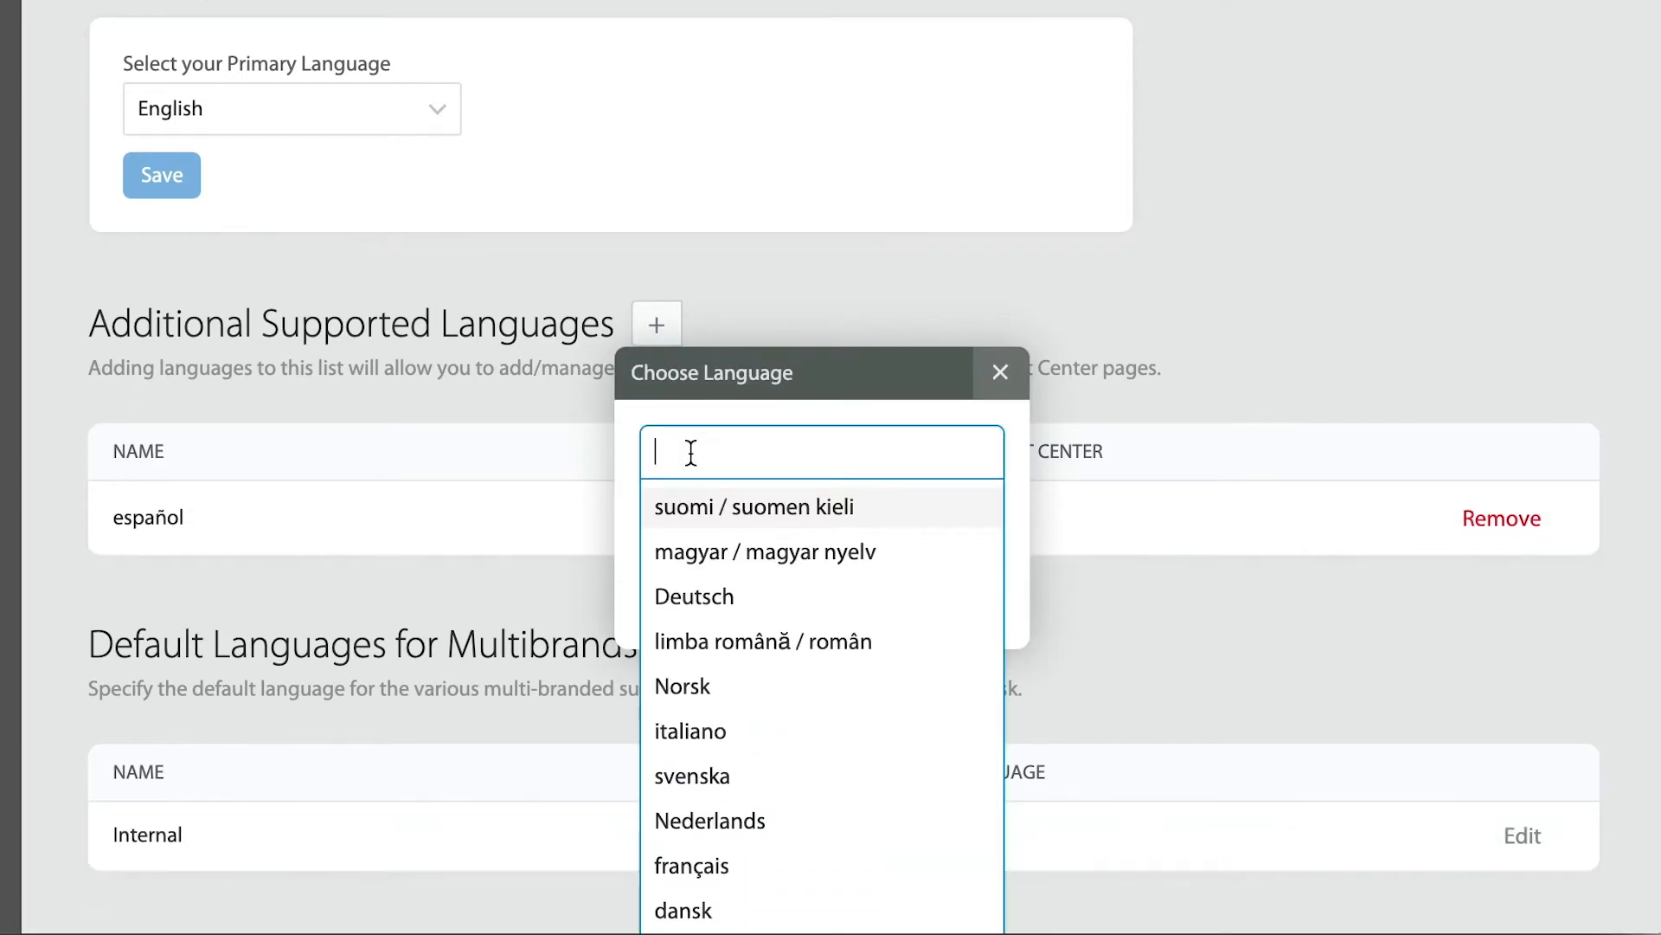
pyautogui.click(705, 867)
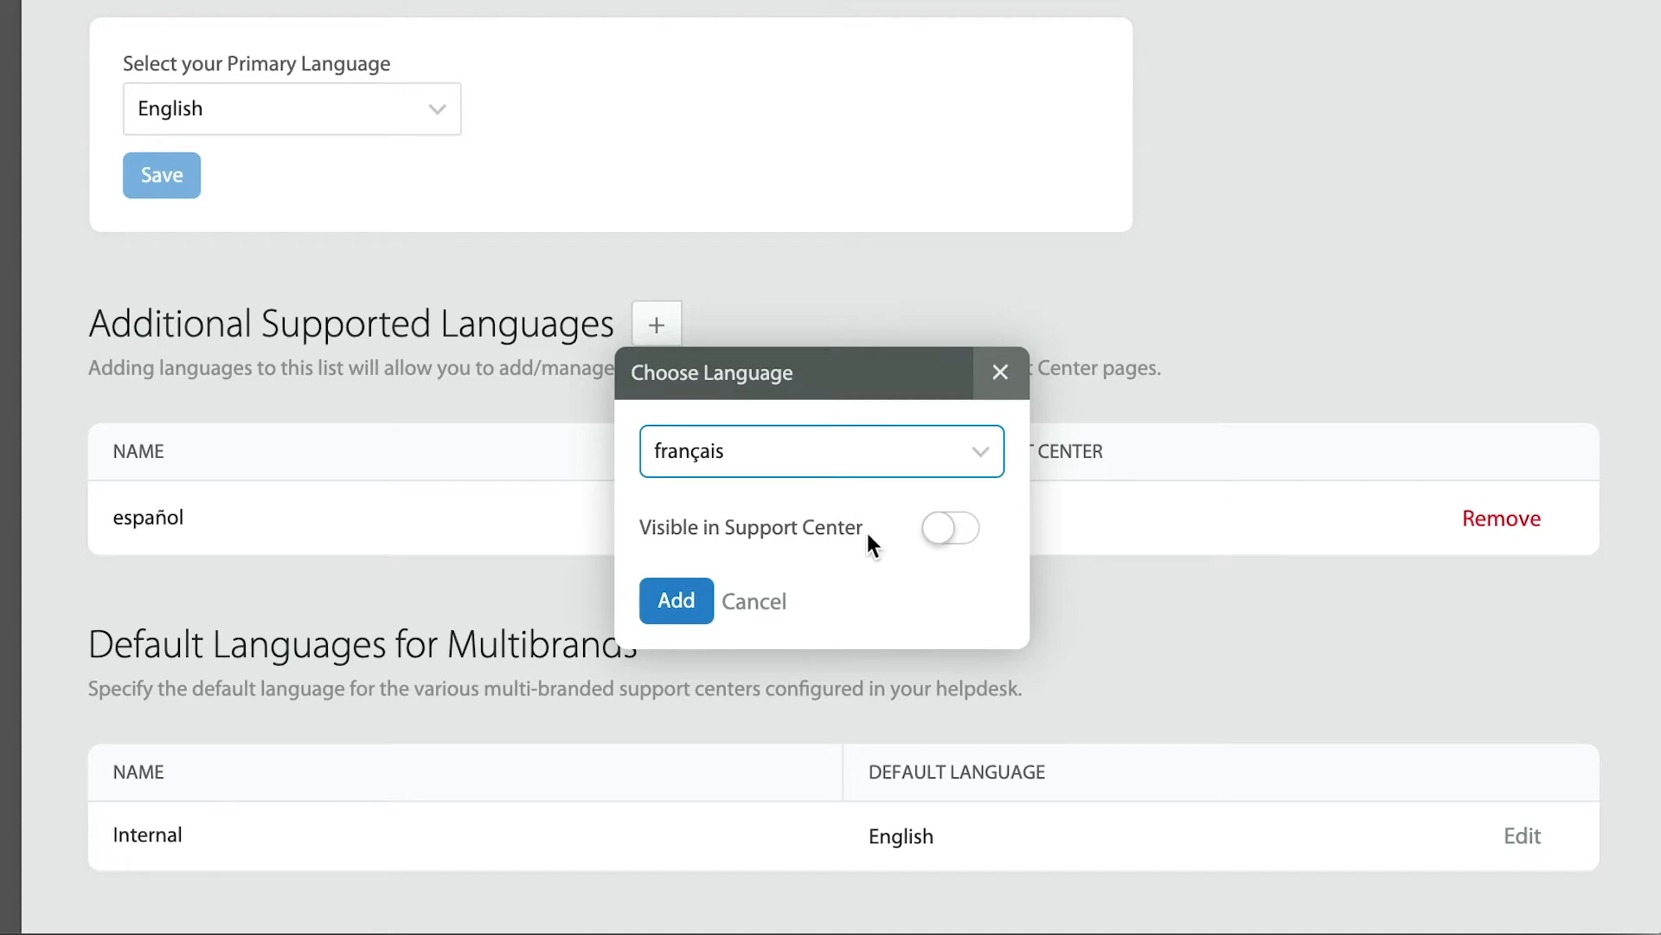
pyautogui.click(939, 532)
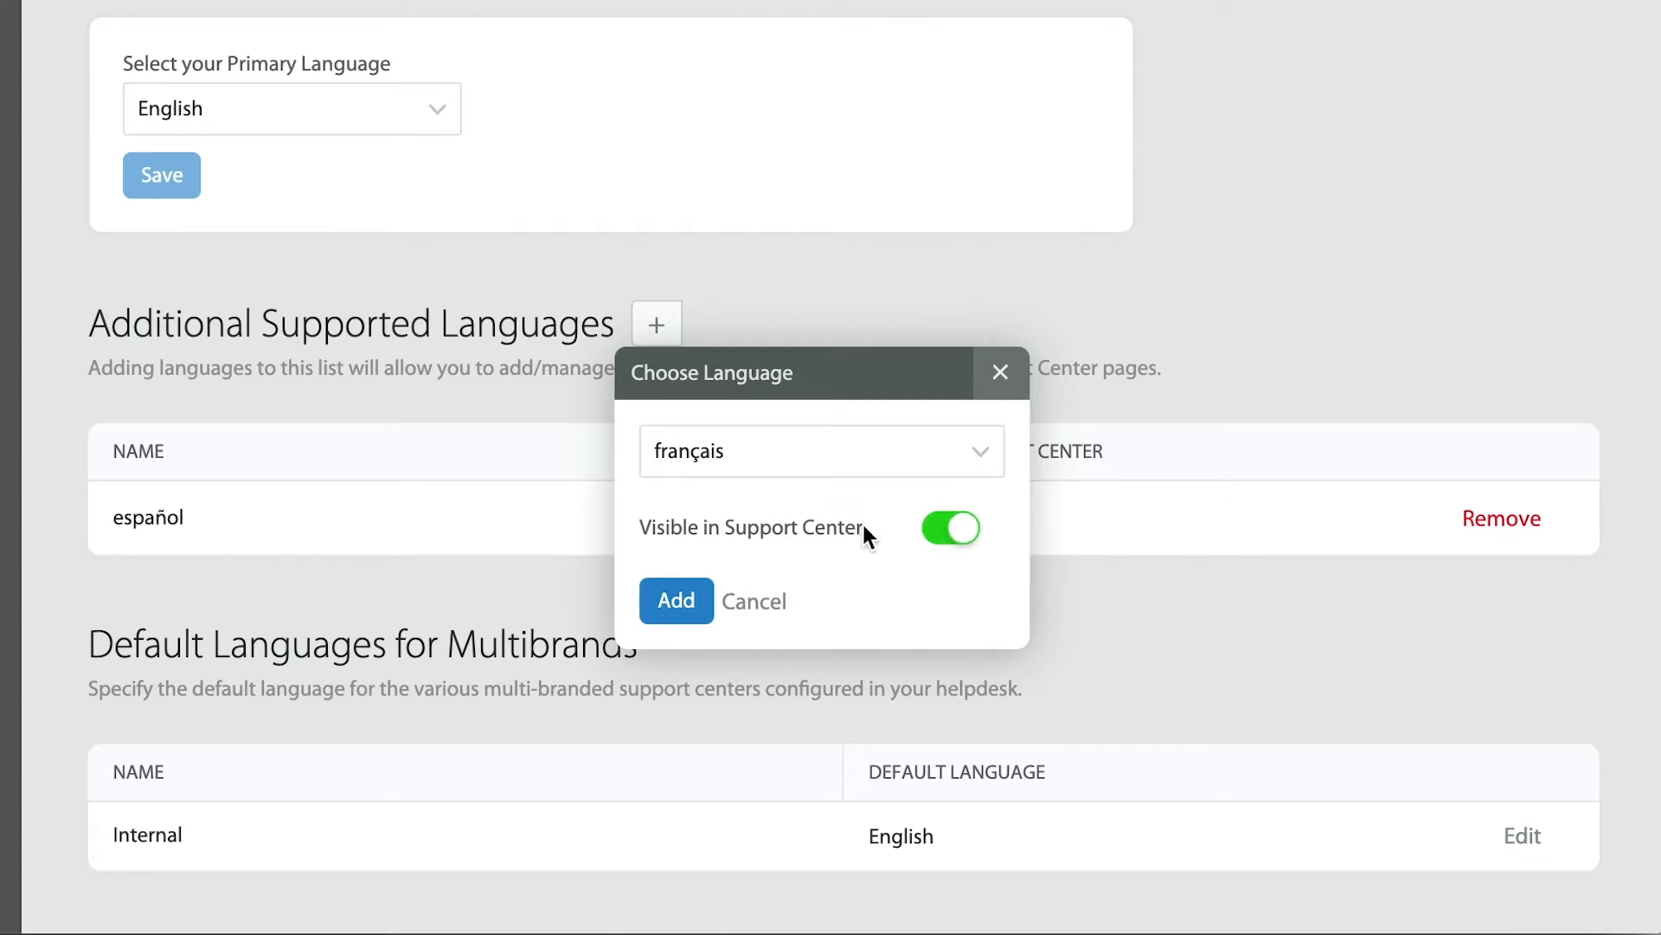
pyautogui.click(678, 601)
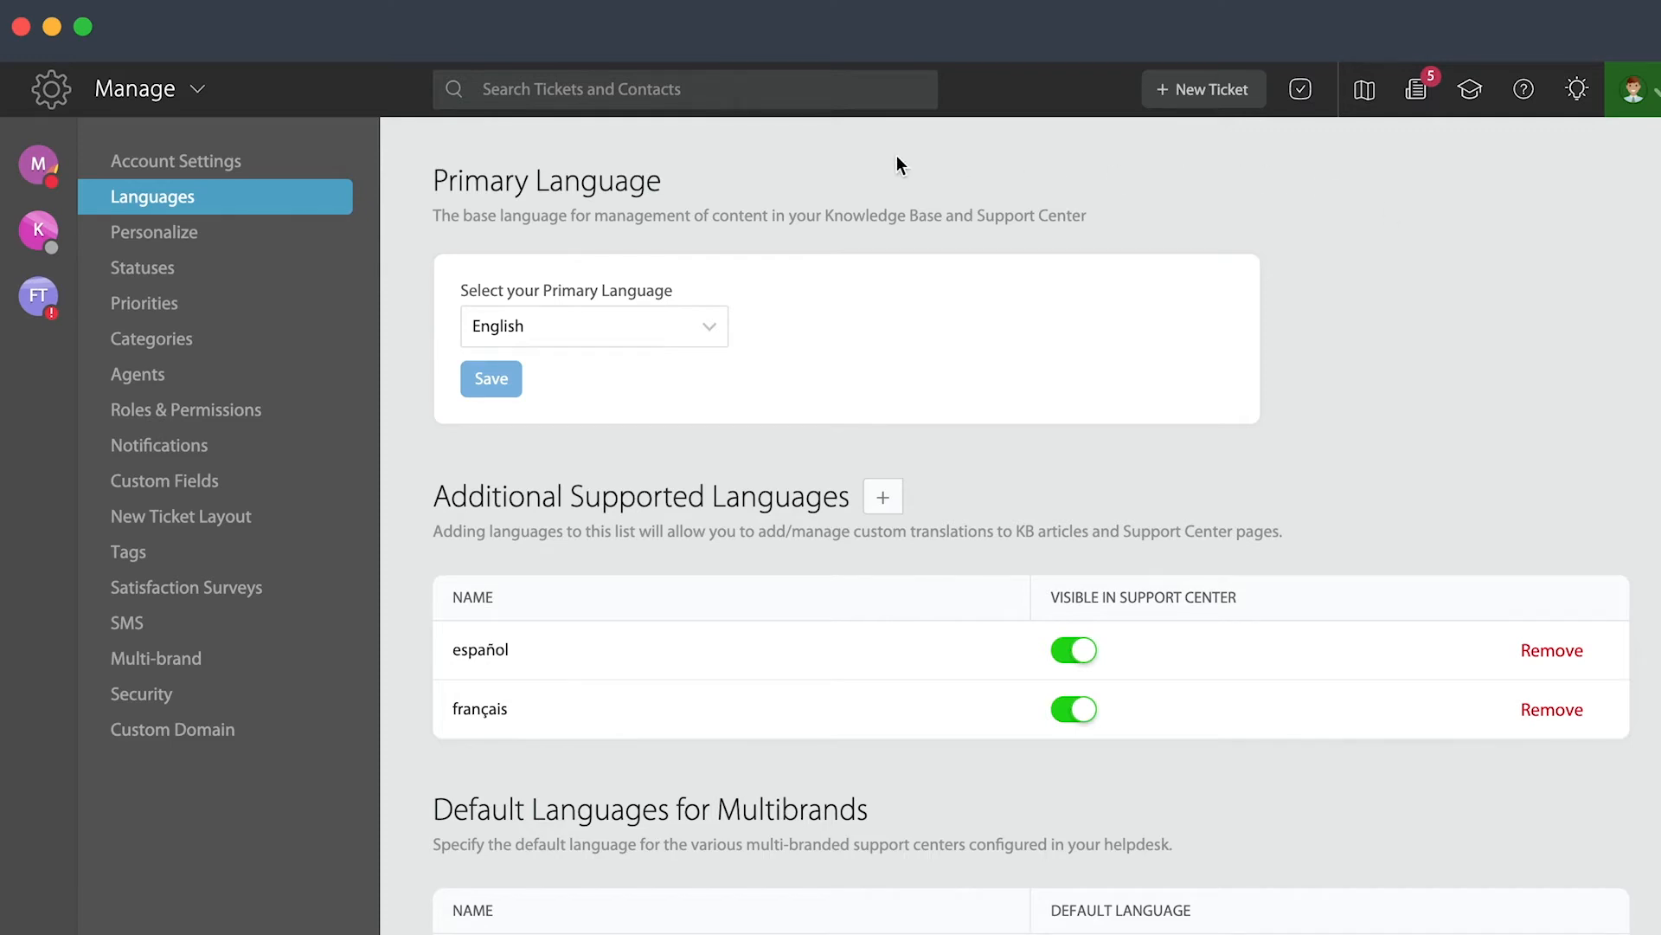
# - Open the external knowledge base article "Knowledge Base Articles - Embedding Videos"
pyautogui.click(184, 97)
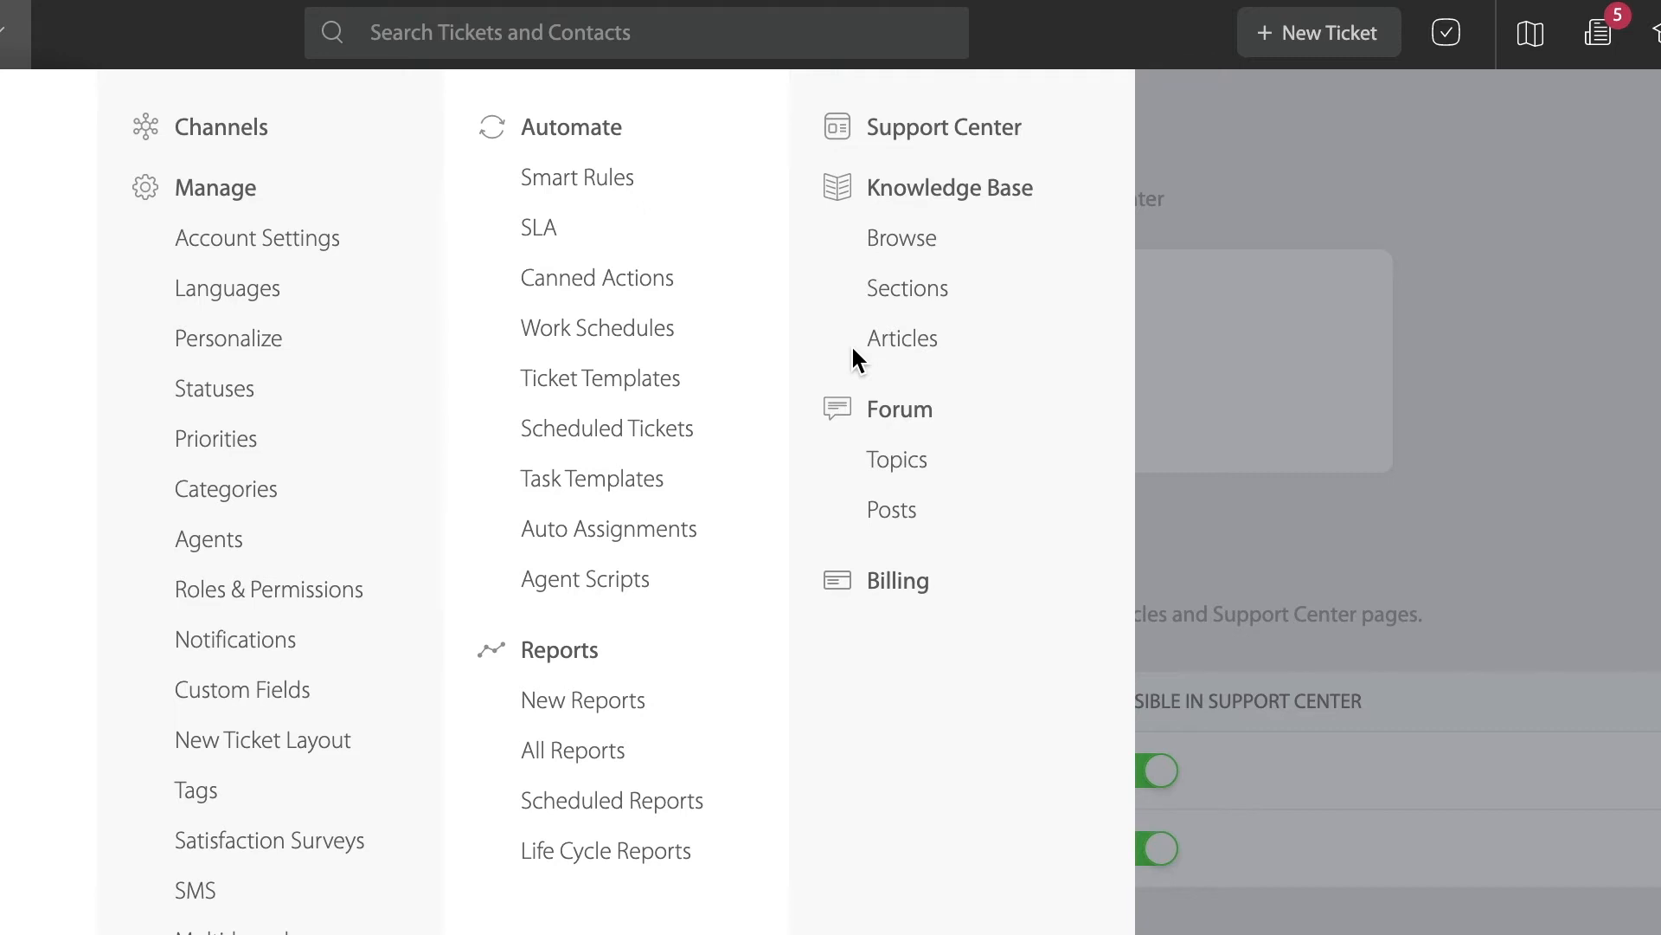
pyautogui.click(925, 347)
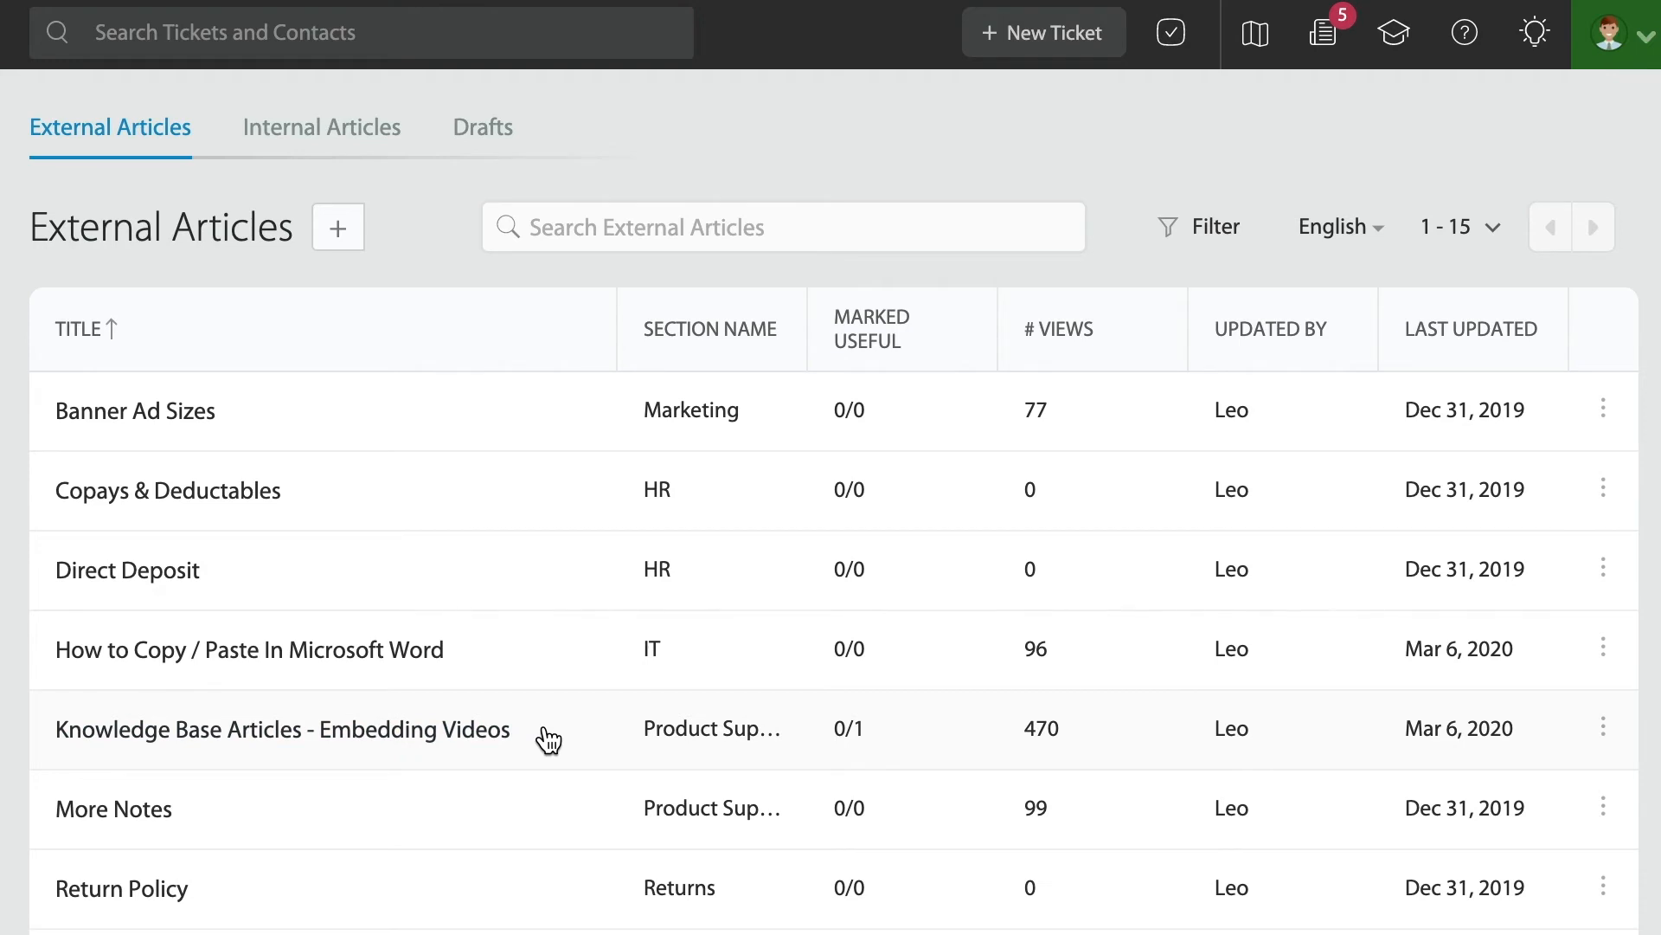
pyautogui.click(471, 727)
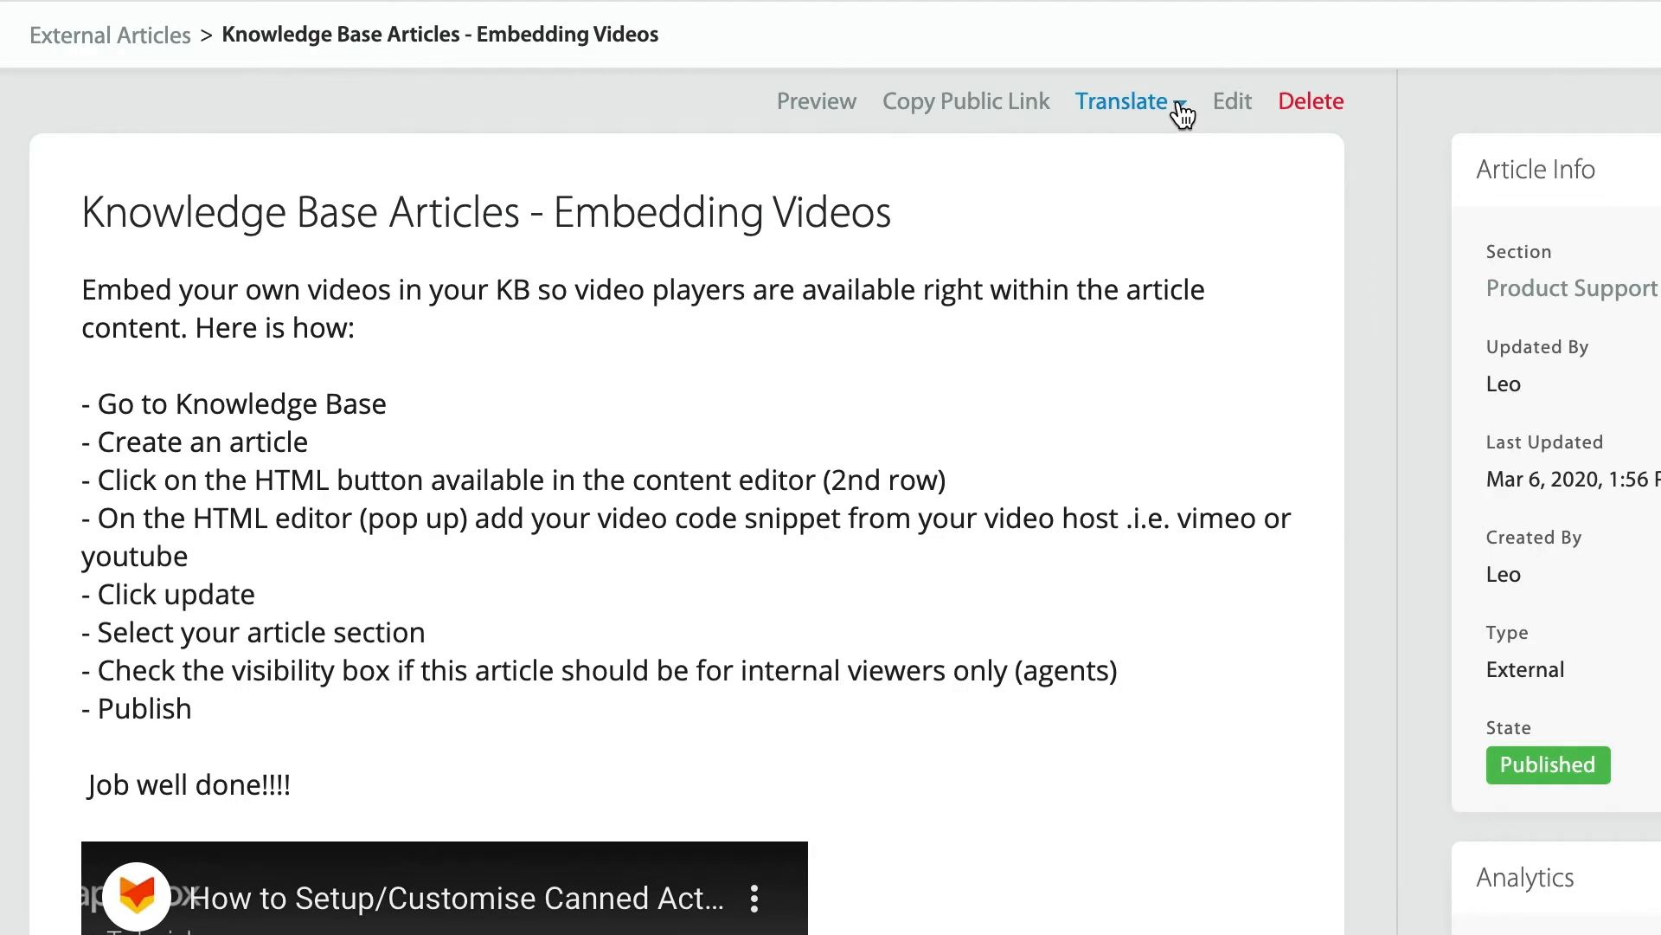
# - Start a translation of the article's content to español
pyautogui.click(1182, 108)
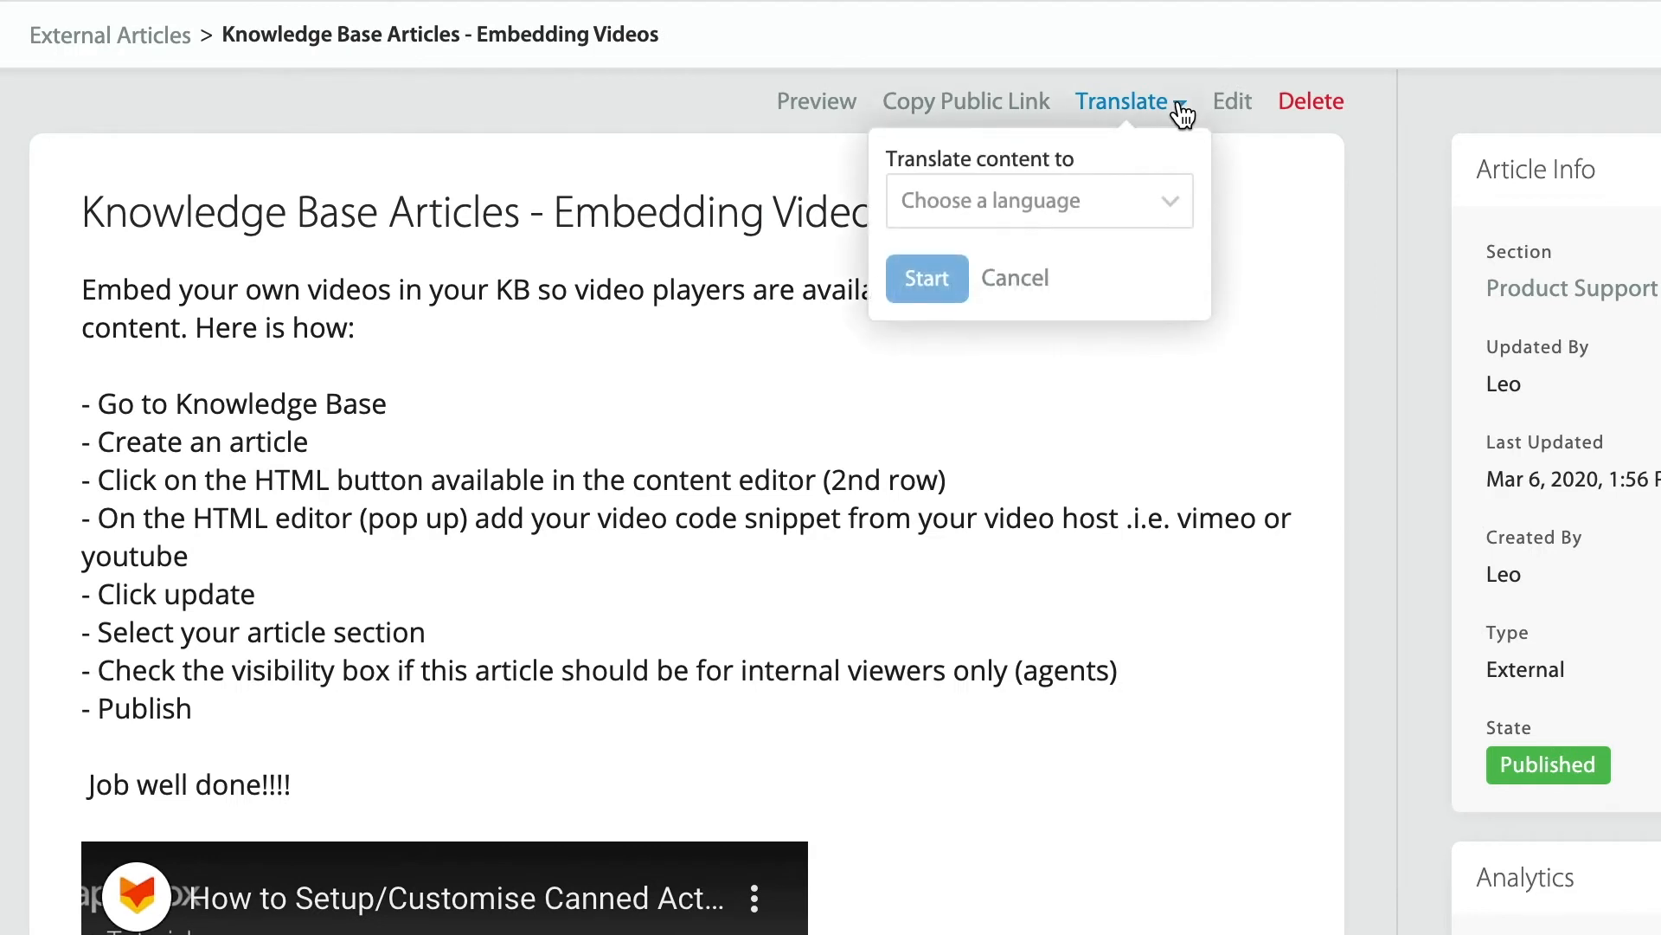
pyautogui.click(1175, 195)
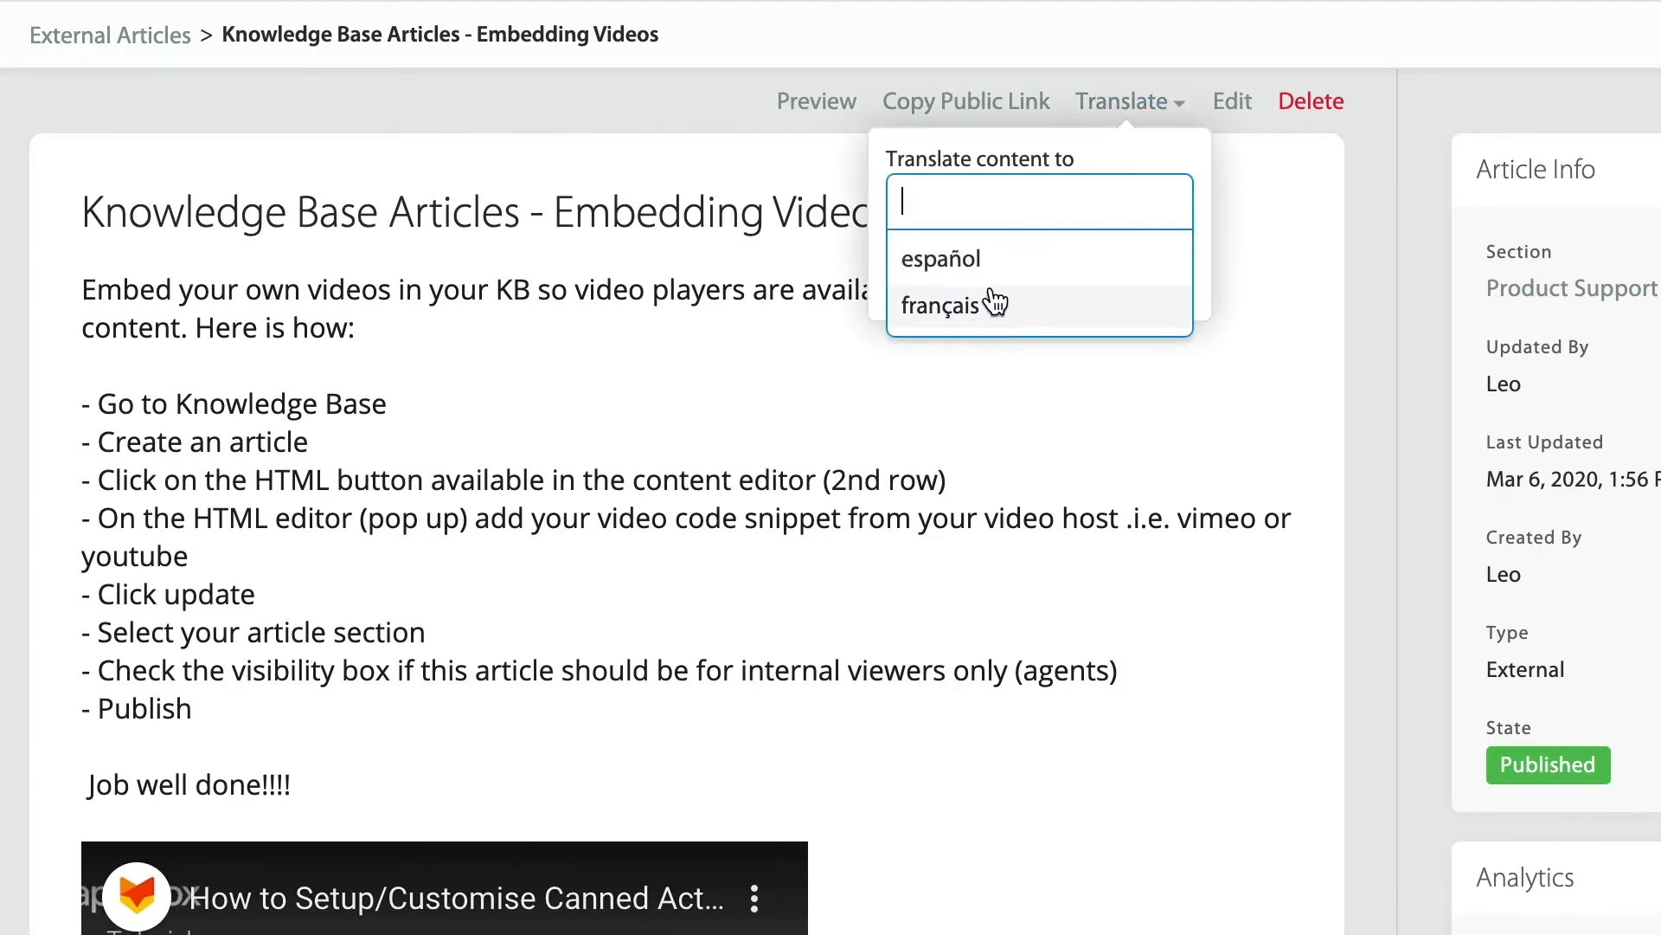
pyautogui.click(972, 273)
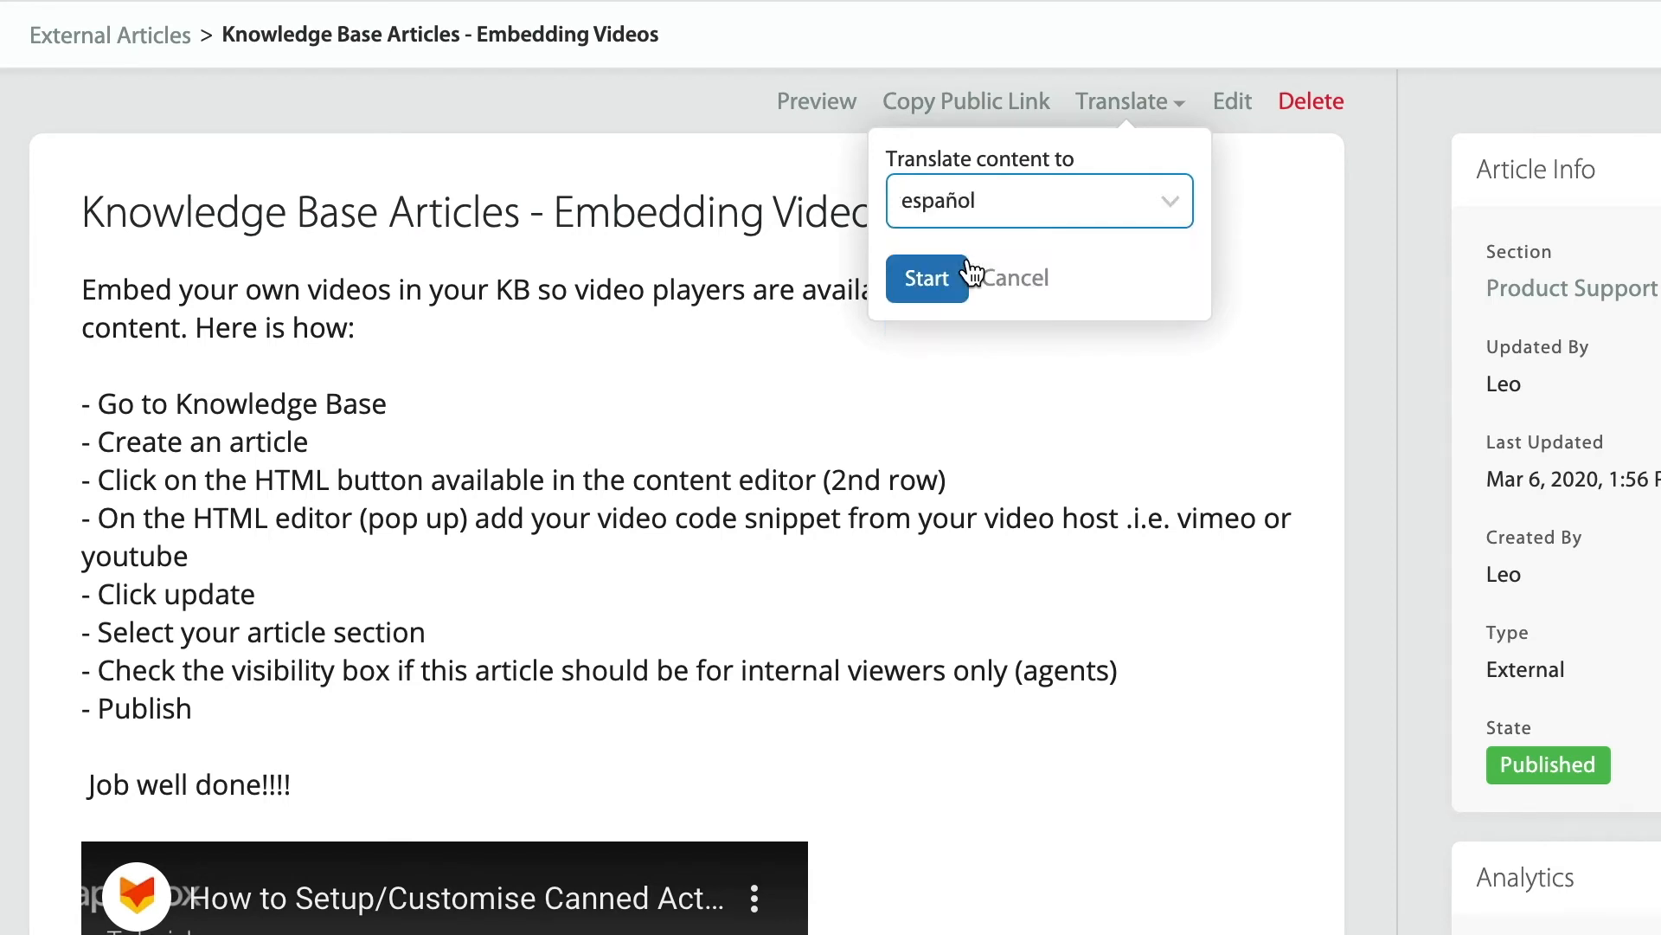
pyautogui.click(931, 288)
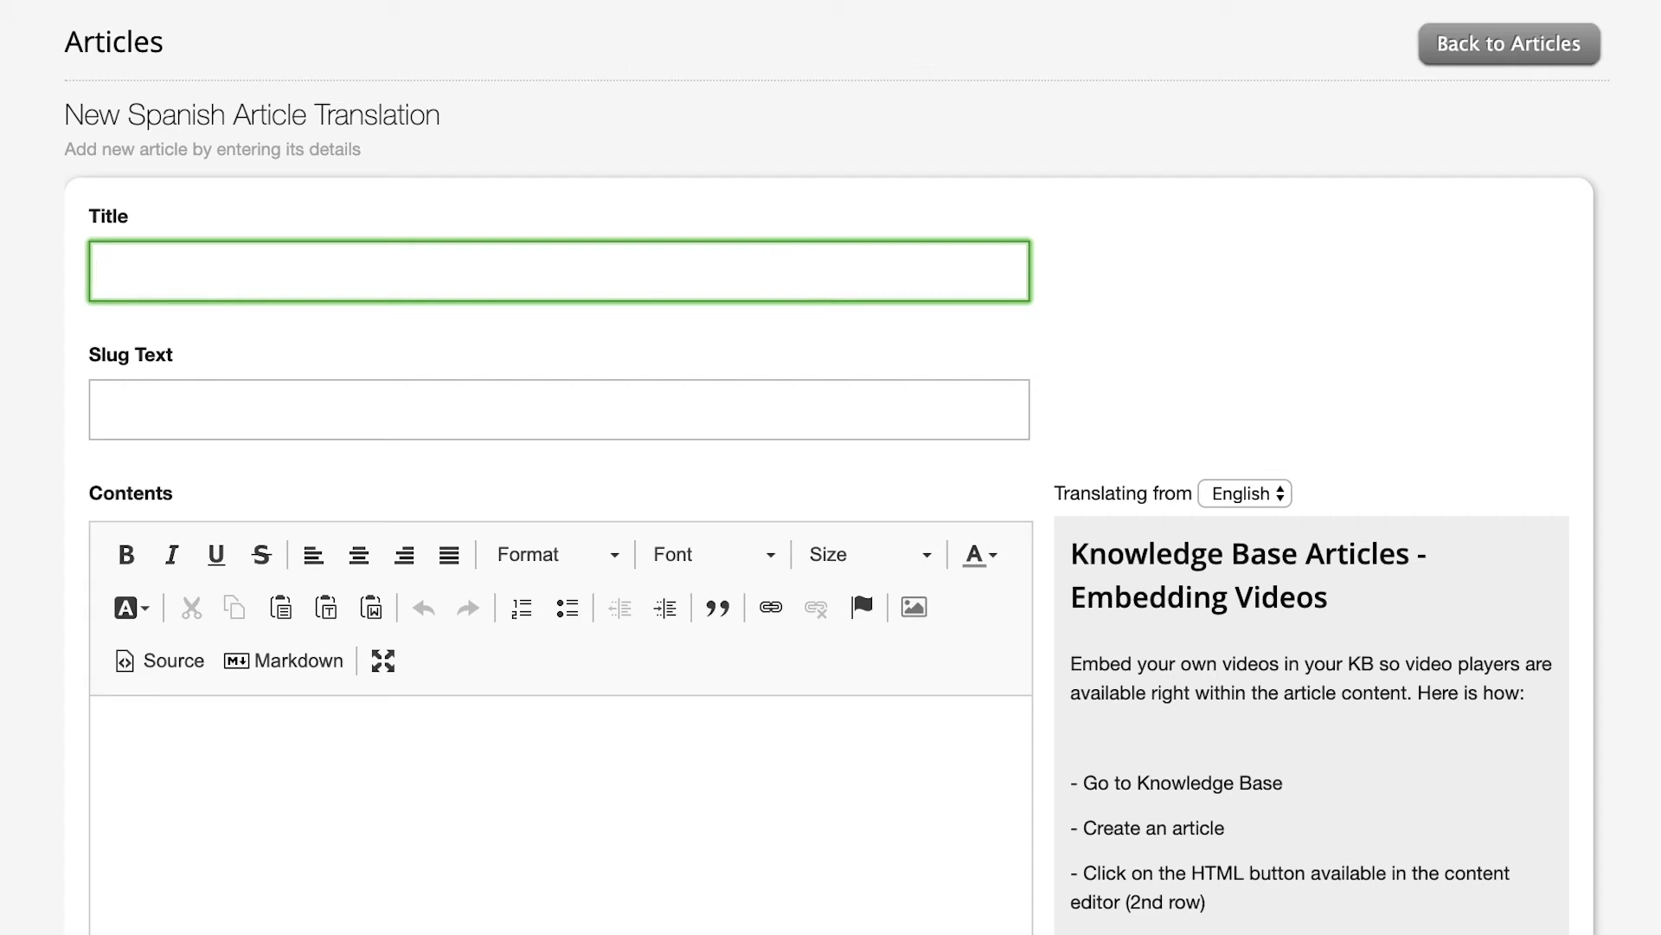
# - Title the translation "Artículos de la base de conocimiento: incrustación de videos" and fill its contents with the Spanish version of the English article text
pyautogui.click(174, 286)
pyautogui.write('Artículos de la base de conocimiento: incrustación de videos')
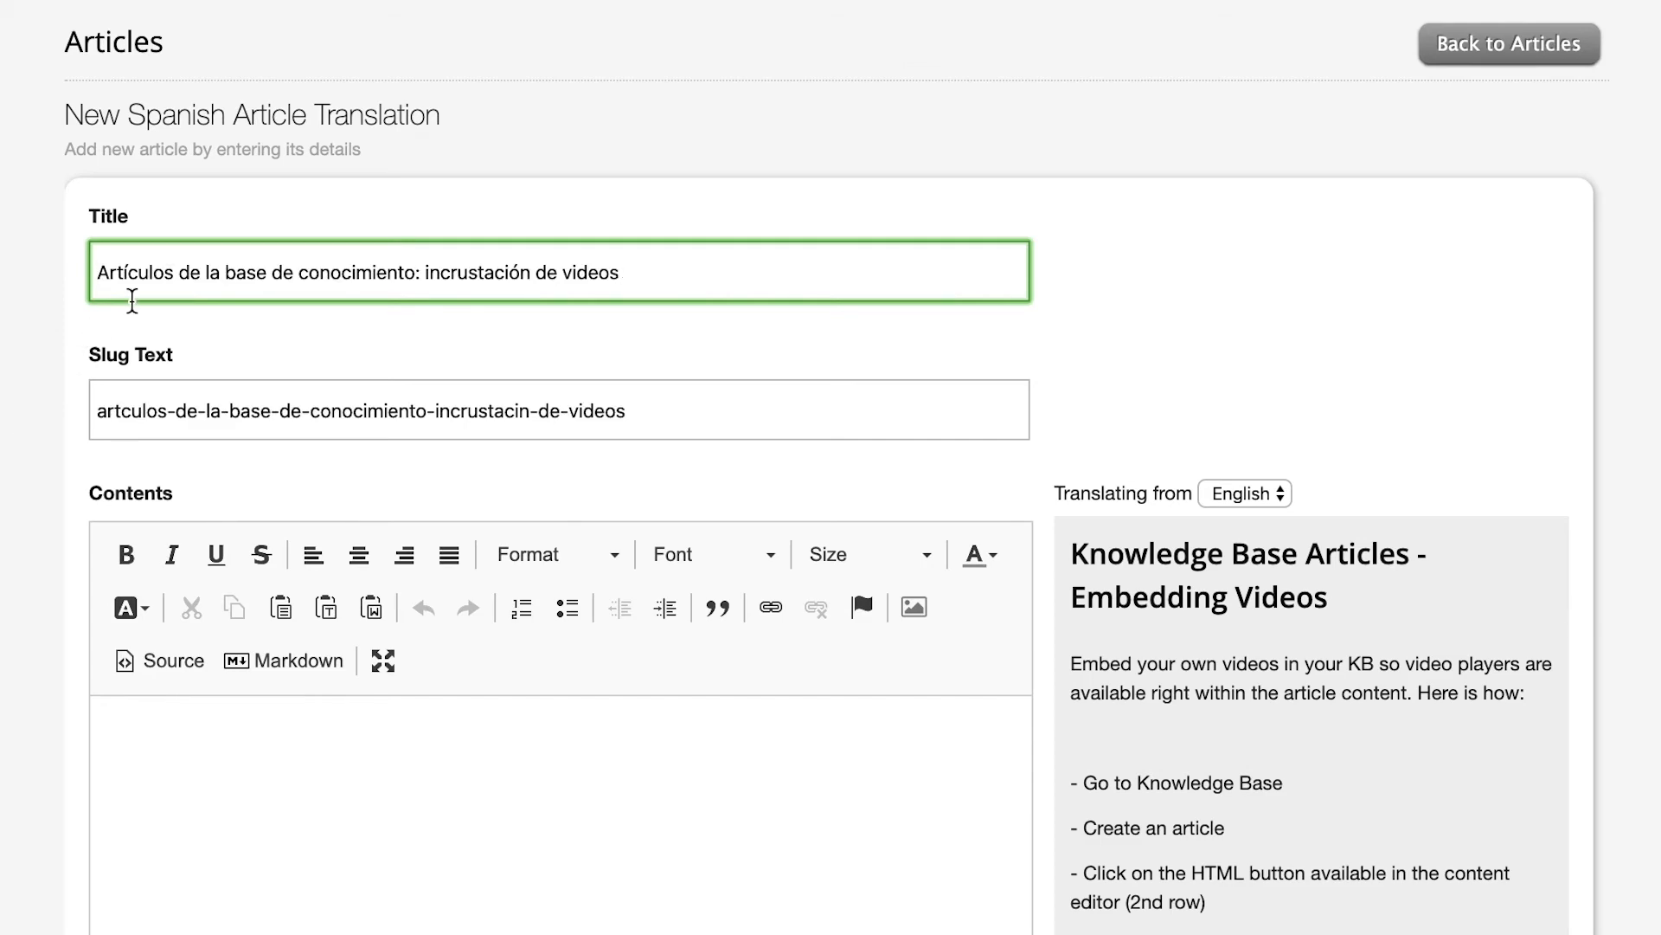
pyautogui.scroll(-4, 9, 536)
pyautogui.click(202, 406)
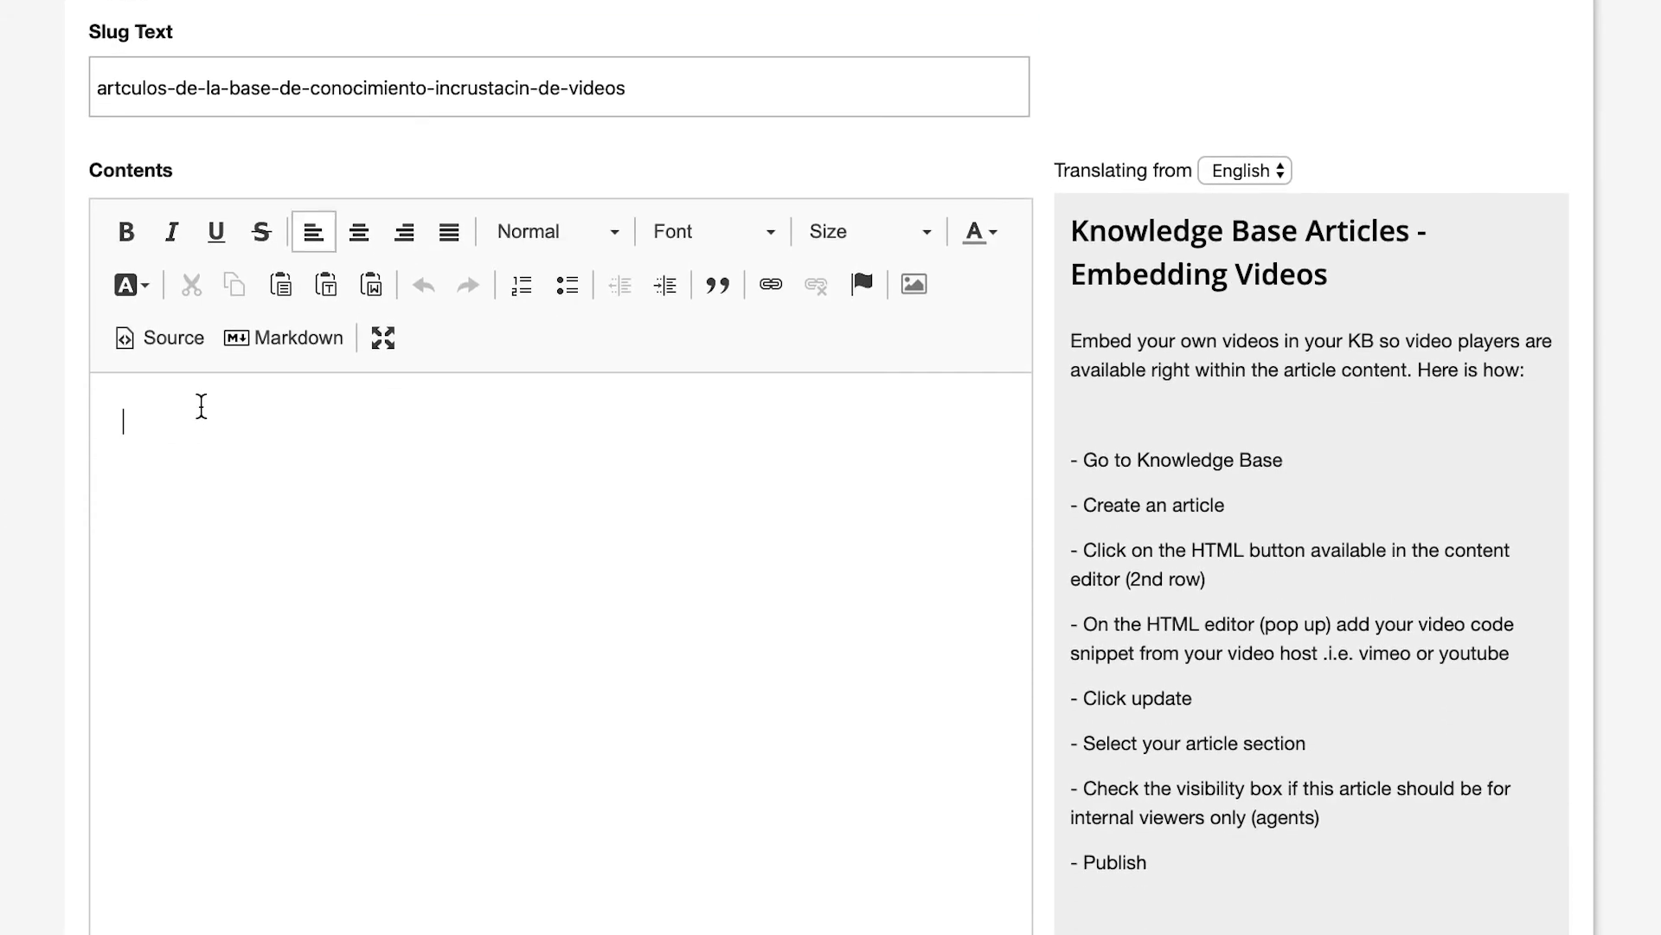
pyautogui.write('Incruste sus propios videos en su KB para que los reproductores de video estén disponibles en el contenido del artículo. Aquí es cómo:   - Ir a la base de conocimiento  - Crea un artículo  - Haga clic en el botón HTML disponible en el editor de contenido (segunda fila)  - En el editor HTML (emergente), agregue el fragmento de código de video de su host de video. vimeo o youtube  - Haga clic en actualizar  - Seleccione la sección de su artículo  - Marque la casilla de visibilidad si este artículo debe ser solo para espectadores internos (agentes)  - Publicar   ¡¡¡¡Trabajo bien hecho!!!!')
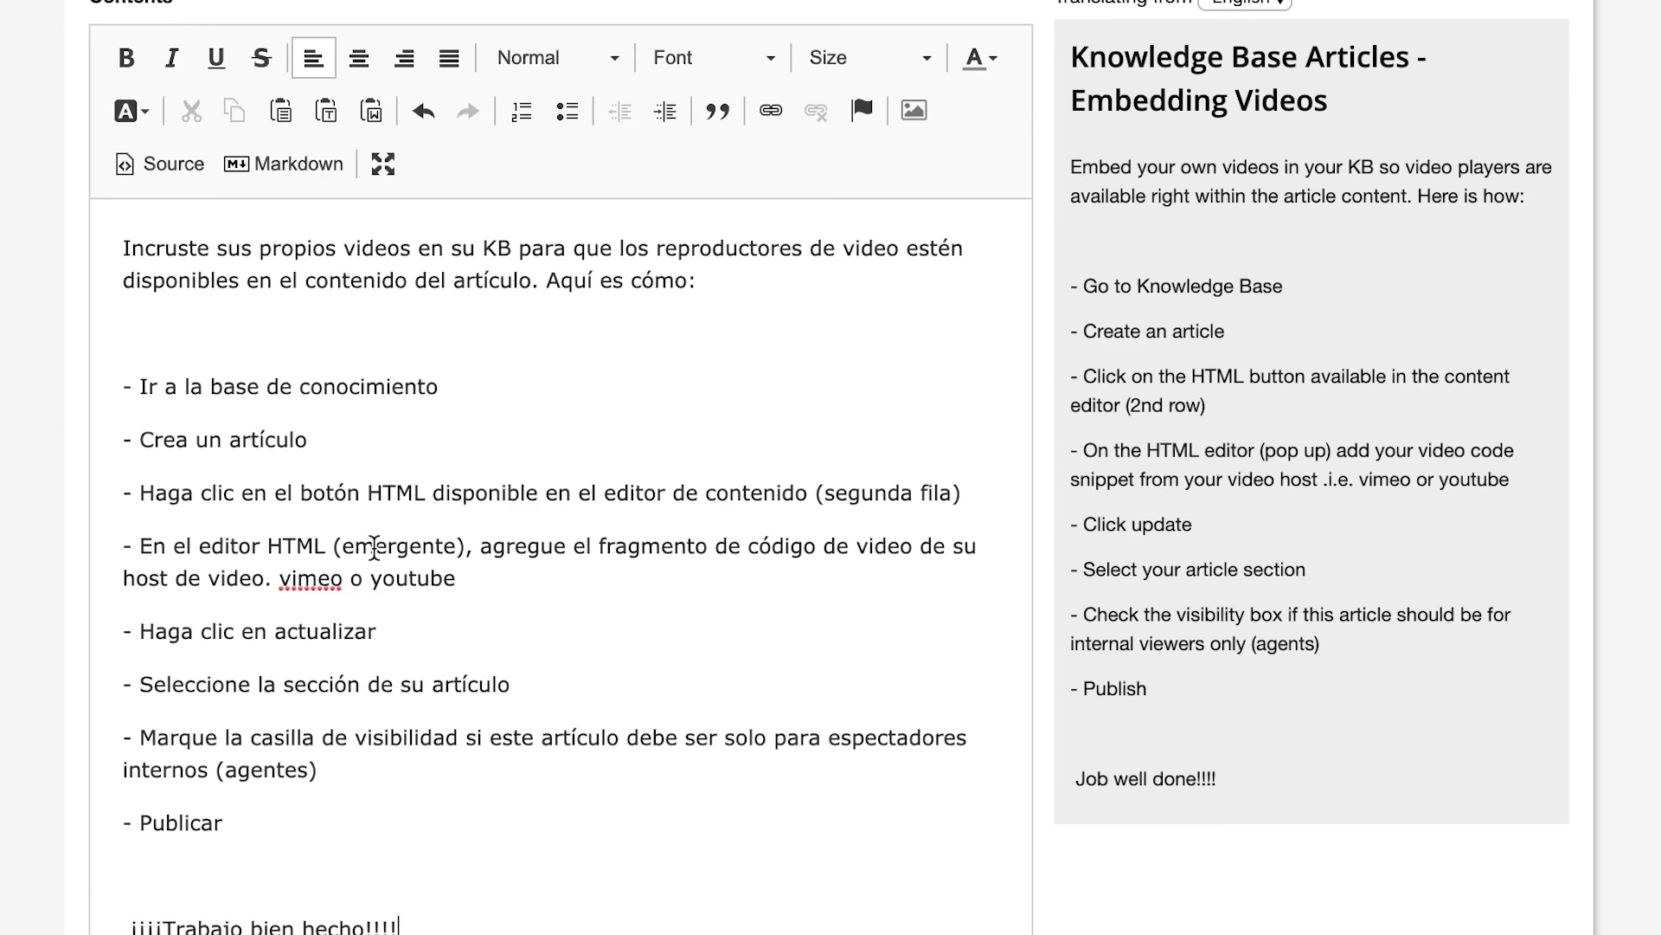
pyautogui.scroll(-3, 372, 563)
pyautogui.press('Return')
pyautogui.press('Return')
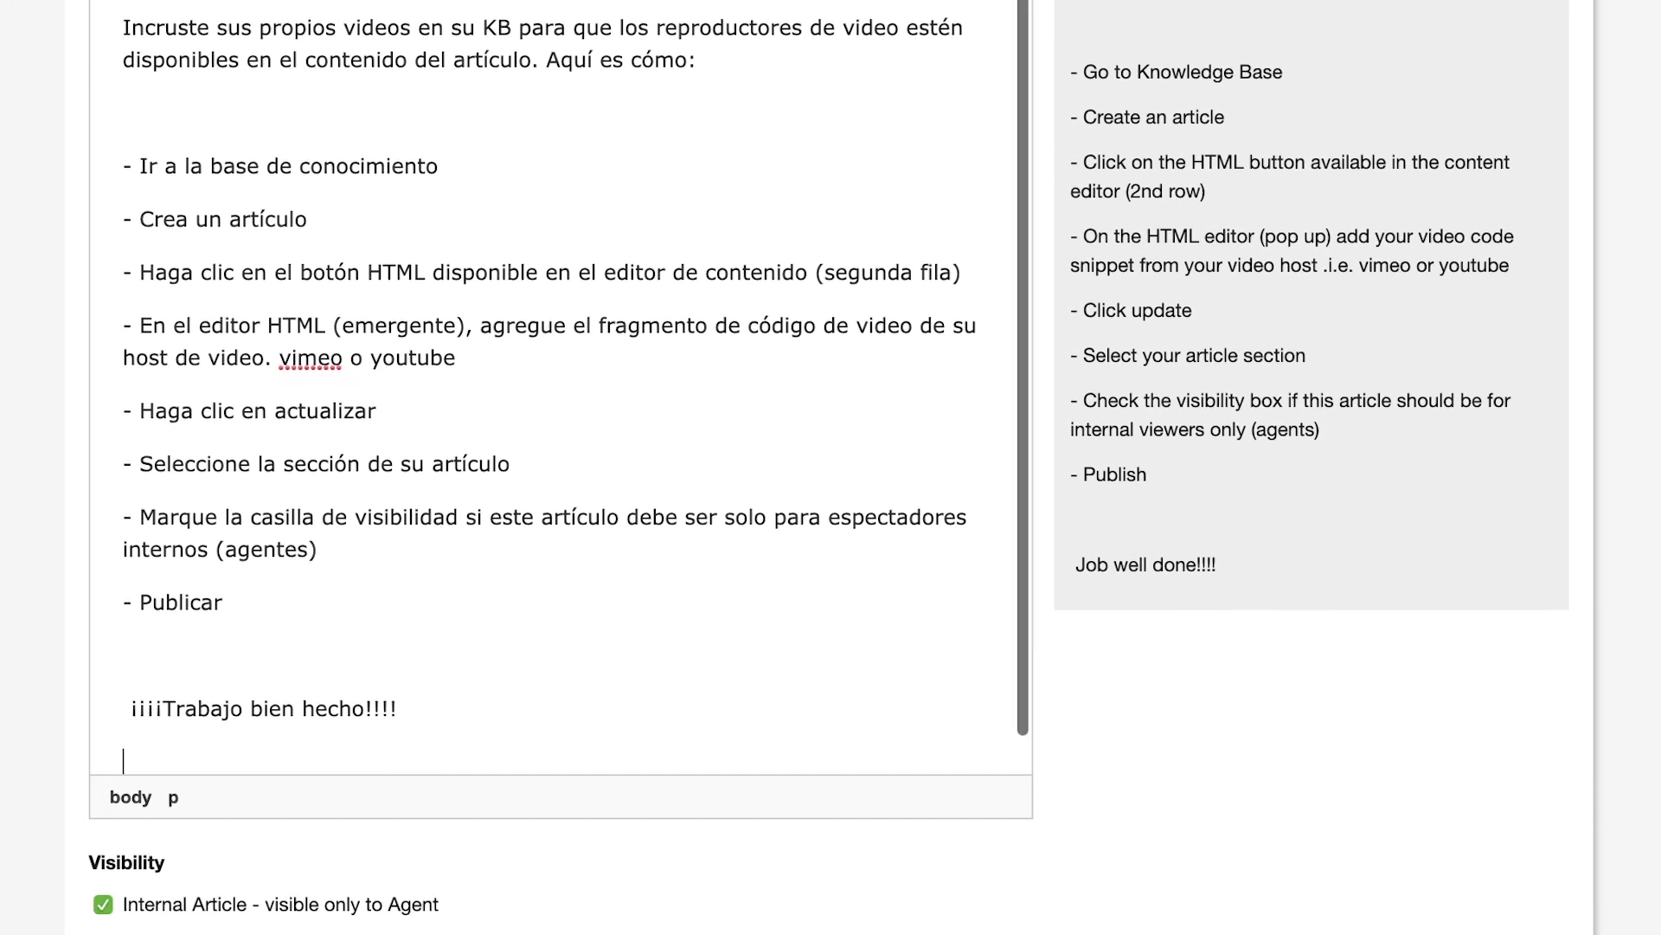
pyautogui.scroll(2, 648, 446)
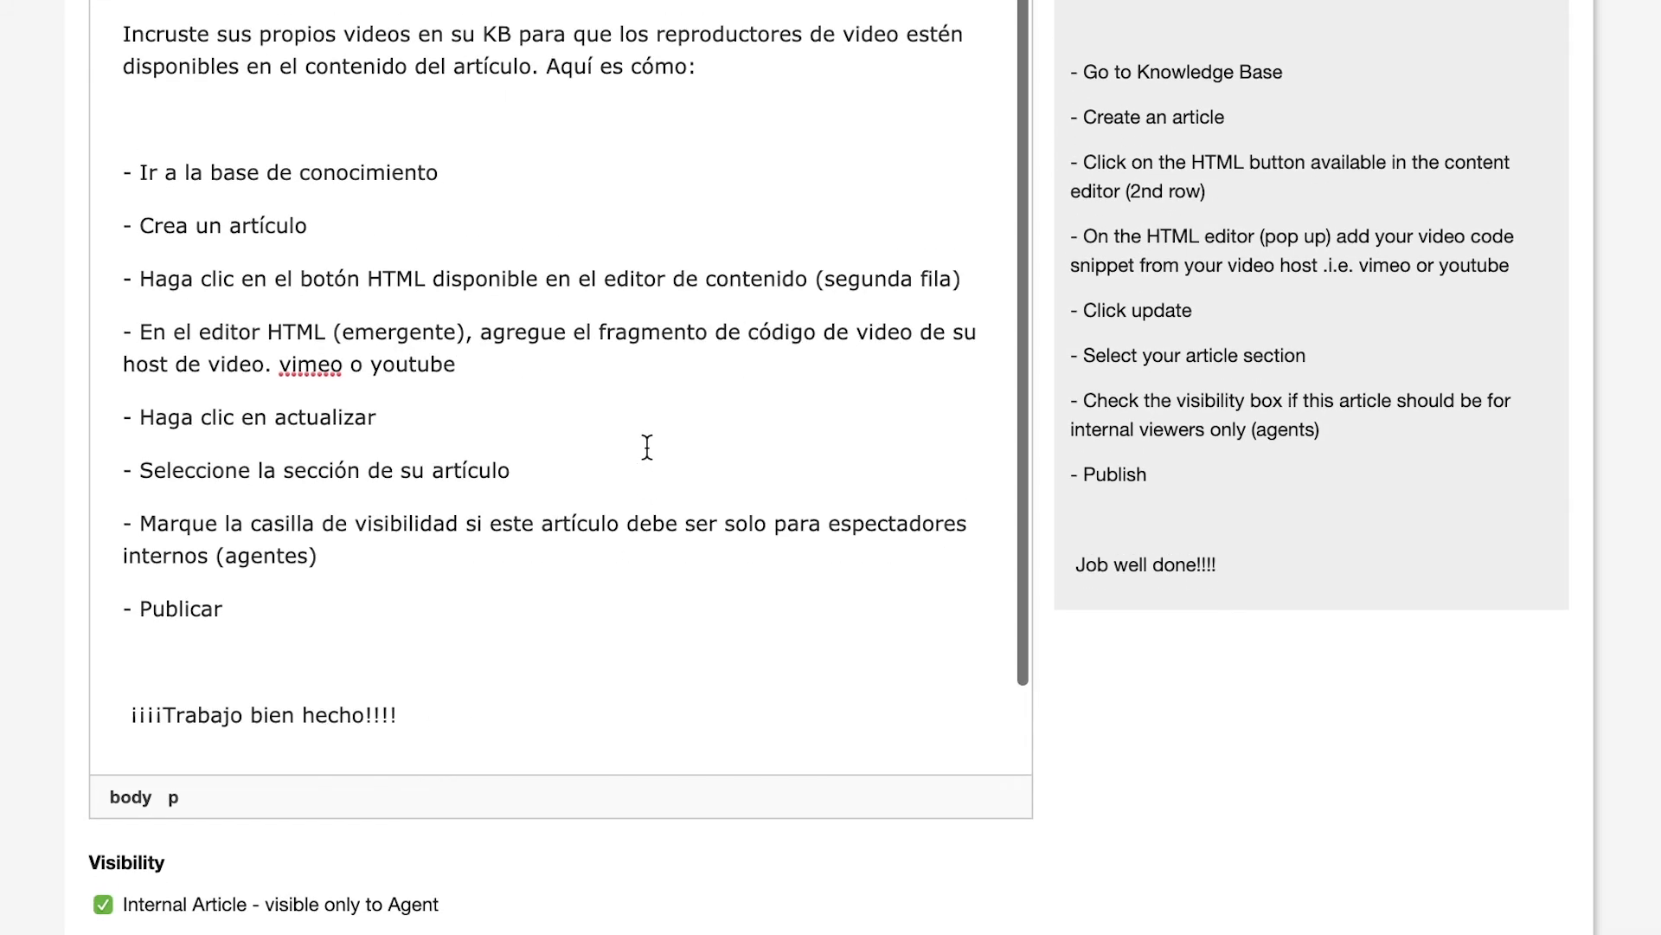
pyautogui.scroll(3, 823, 212)
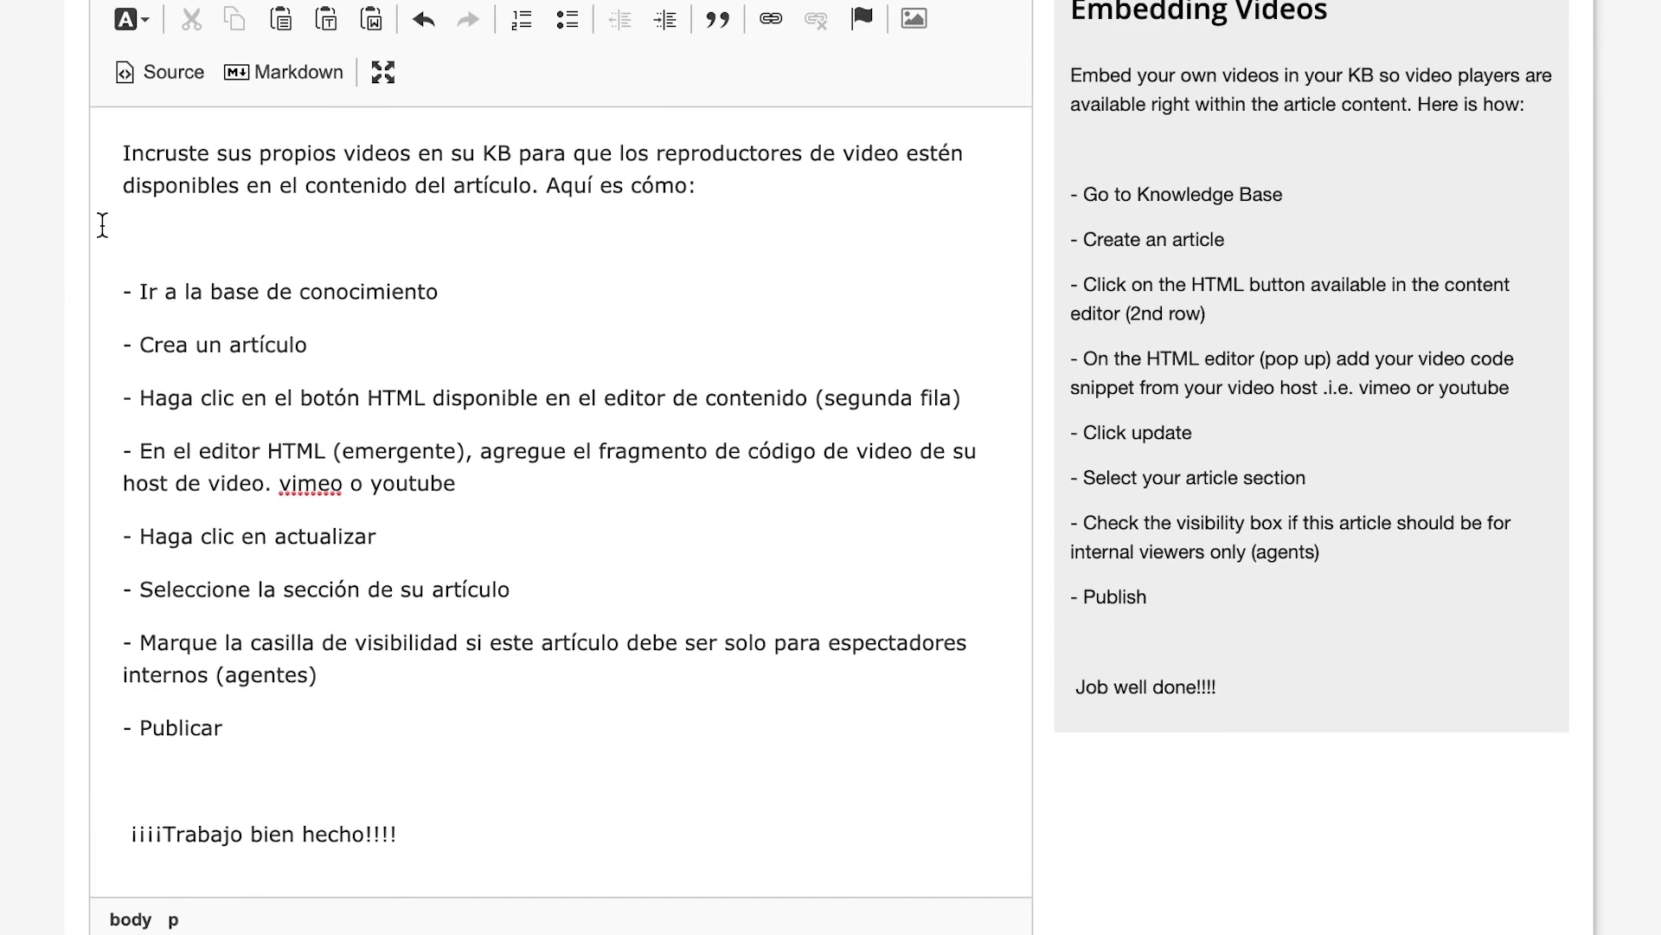
pyautogui.click(154, 73)
pyautogui.write('<iframe frameborder="0" height="315" src="https://www.youtube.com/embed/oUEuj3x_k2A" width="420"></iframe>')
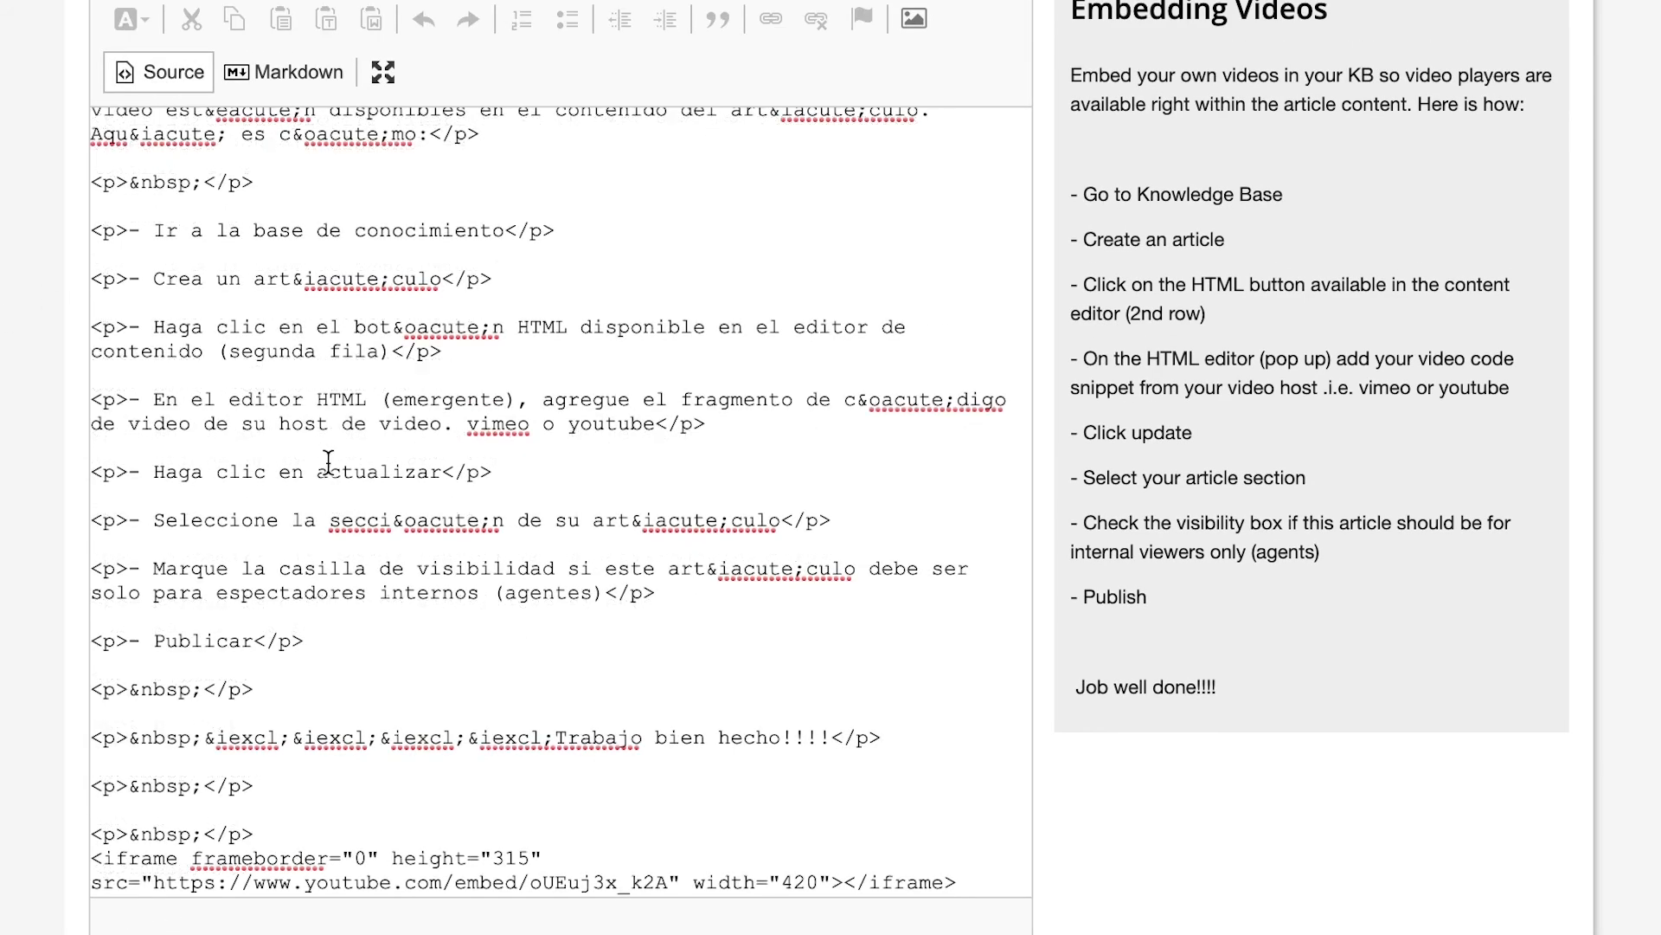
pyautogui.click(163, 72)
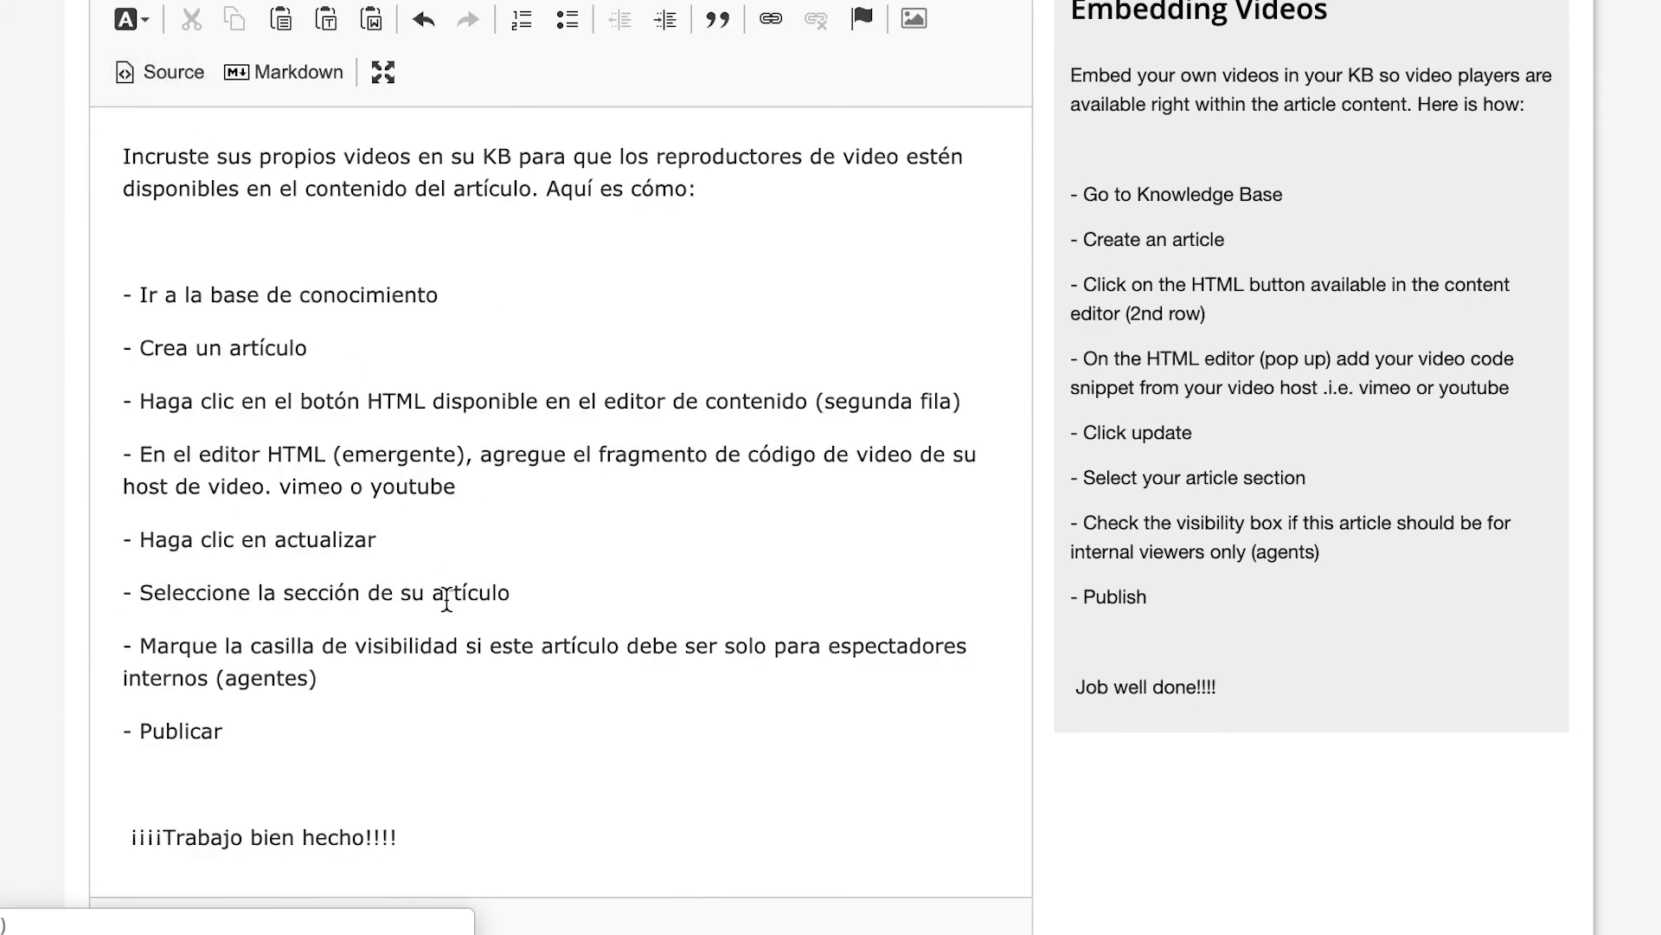
pyautogui.scroll(-5, 446, 599)
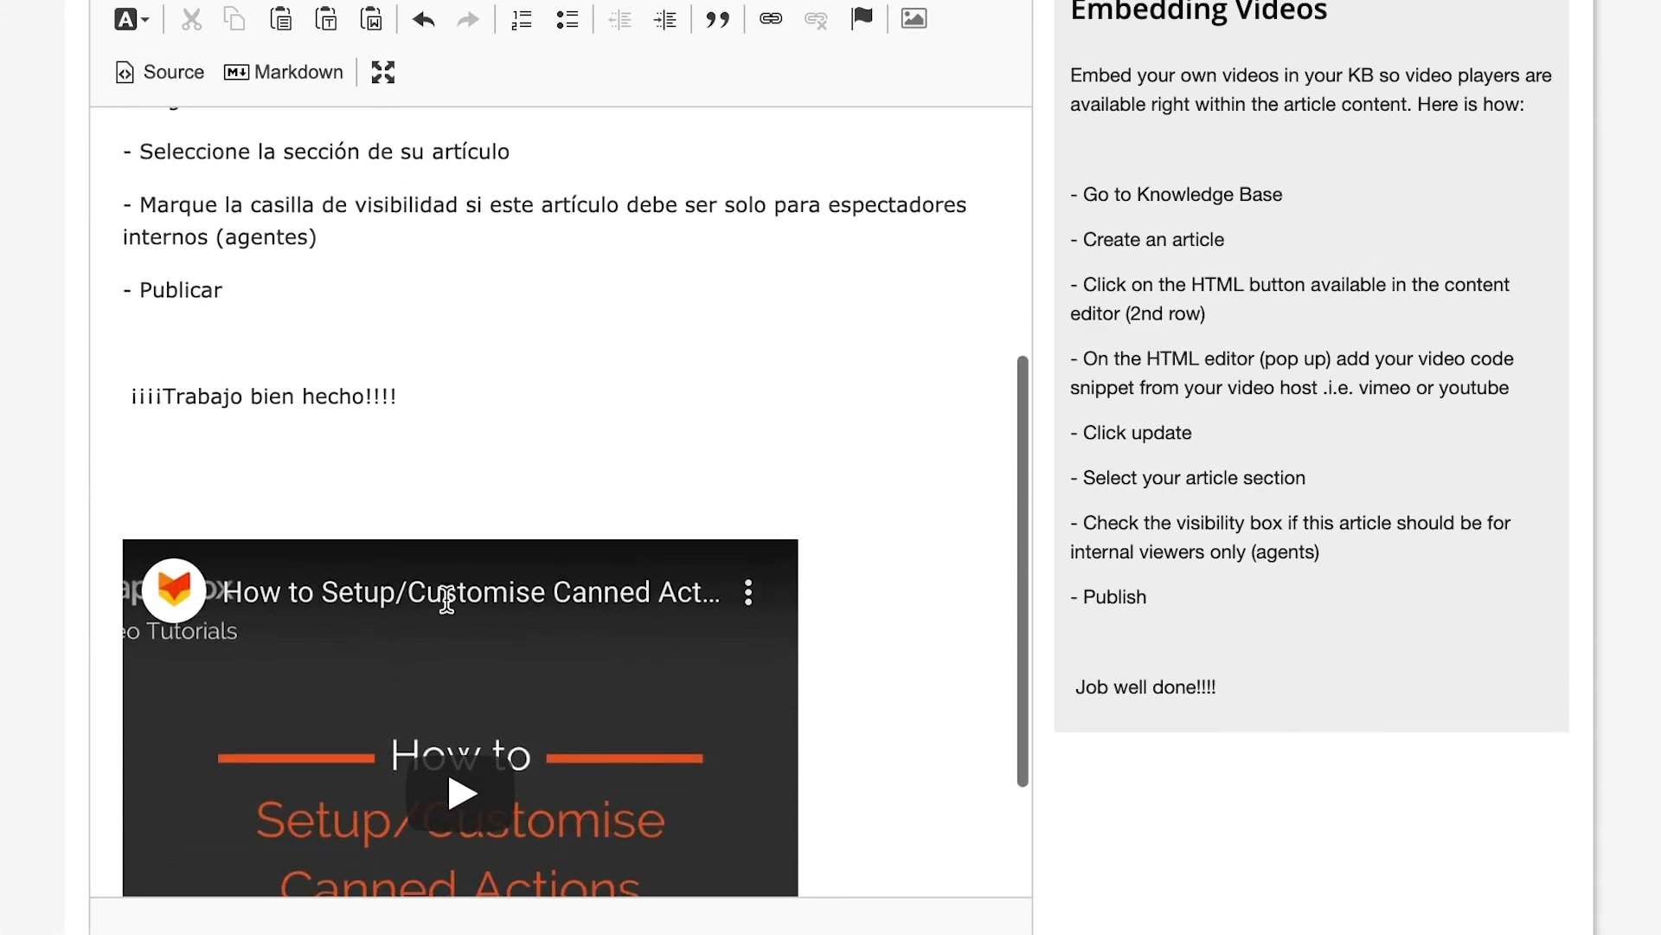
pyautogui.scroll(4, 429, 258)
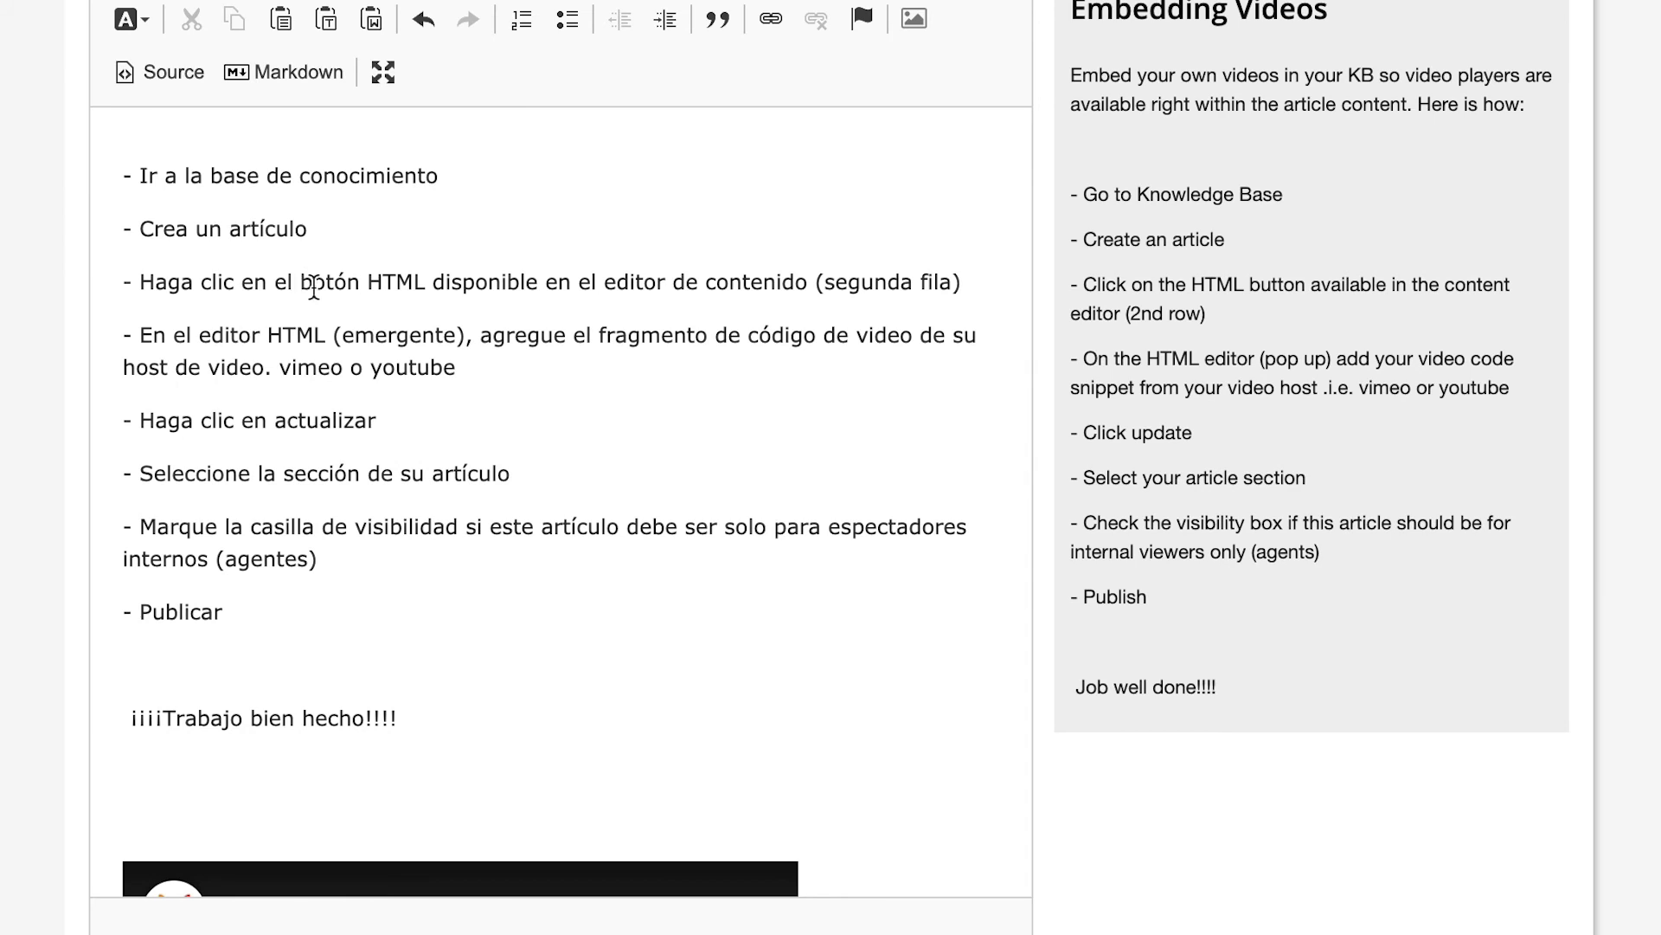
# - Review the Spanish translation against the English text and publish it, leaving it visible to more than agents
pyautogui.scroll(5, 309, 490)
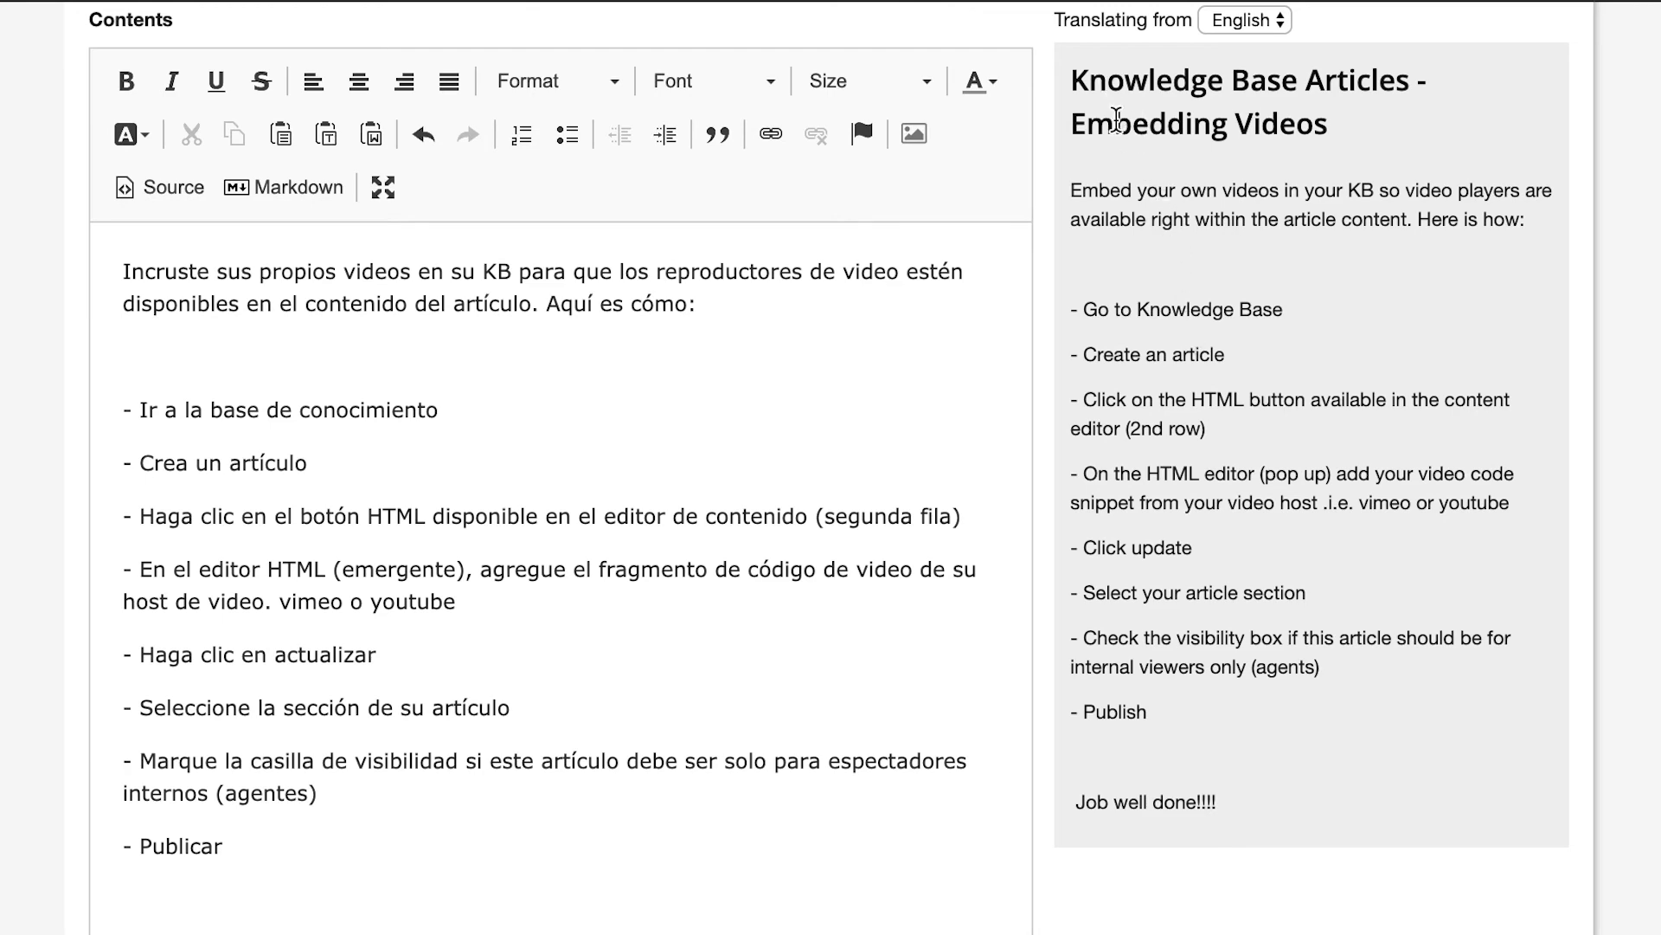
pyautogui.scroll(2, 640, 402)
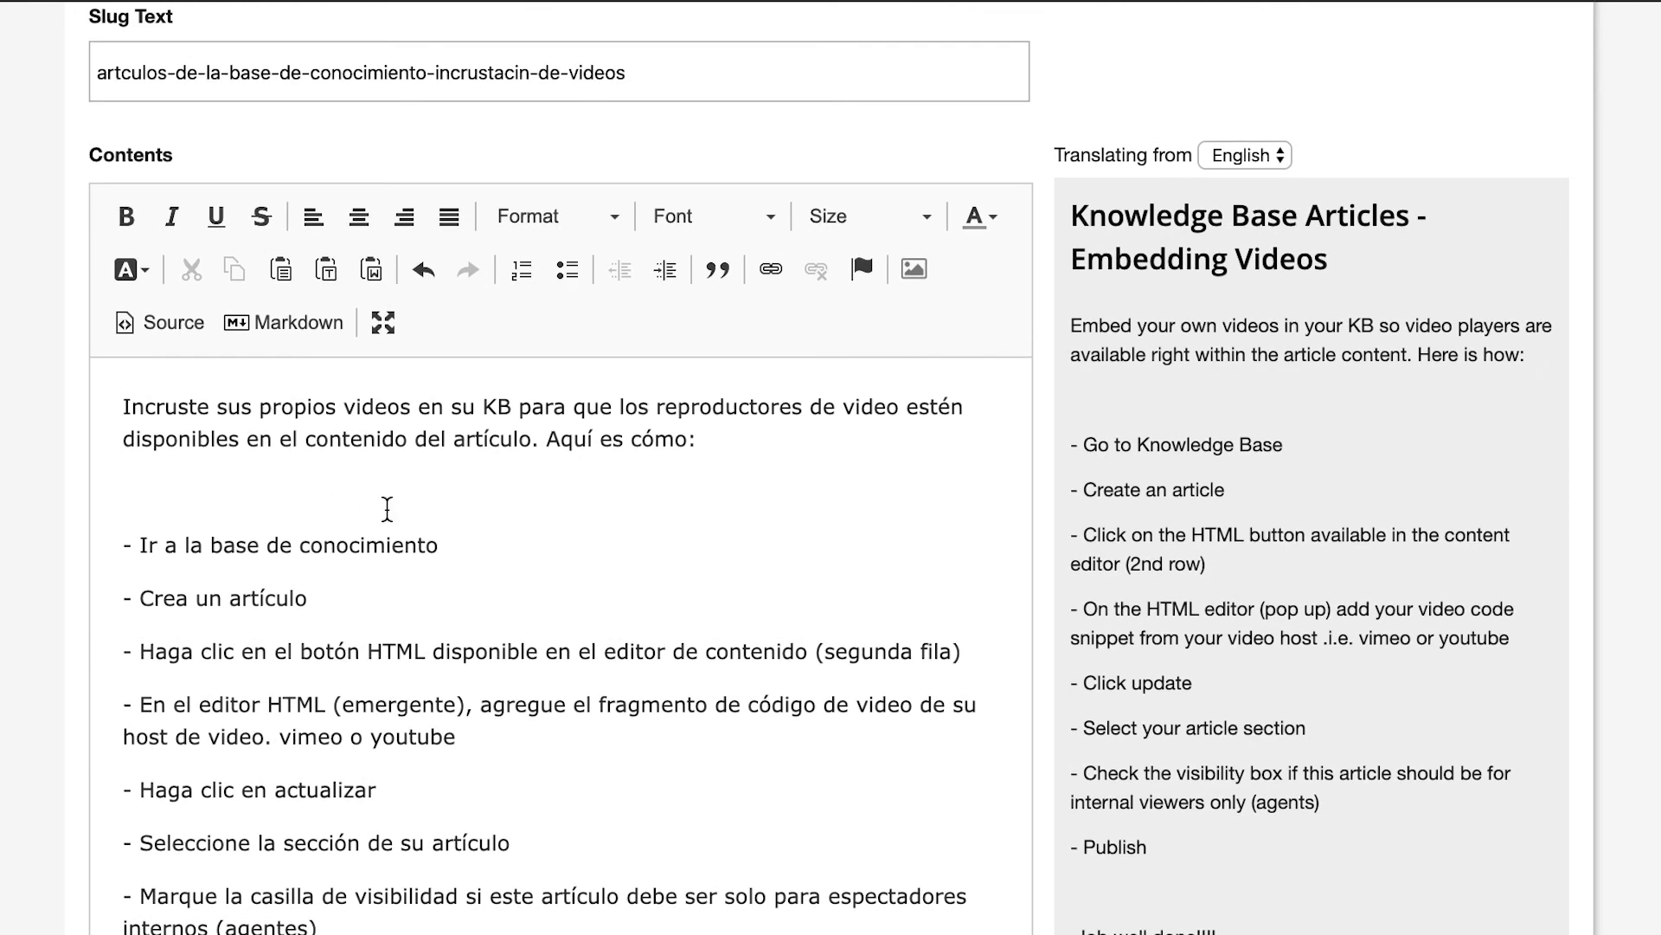
pyautogui.scroll(-1, 480, 671)
pyautogui.scroll(-5, 481, 670)
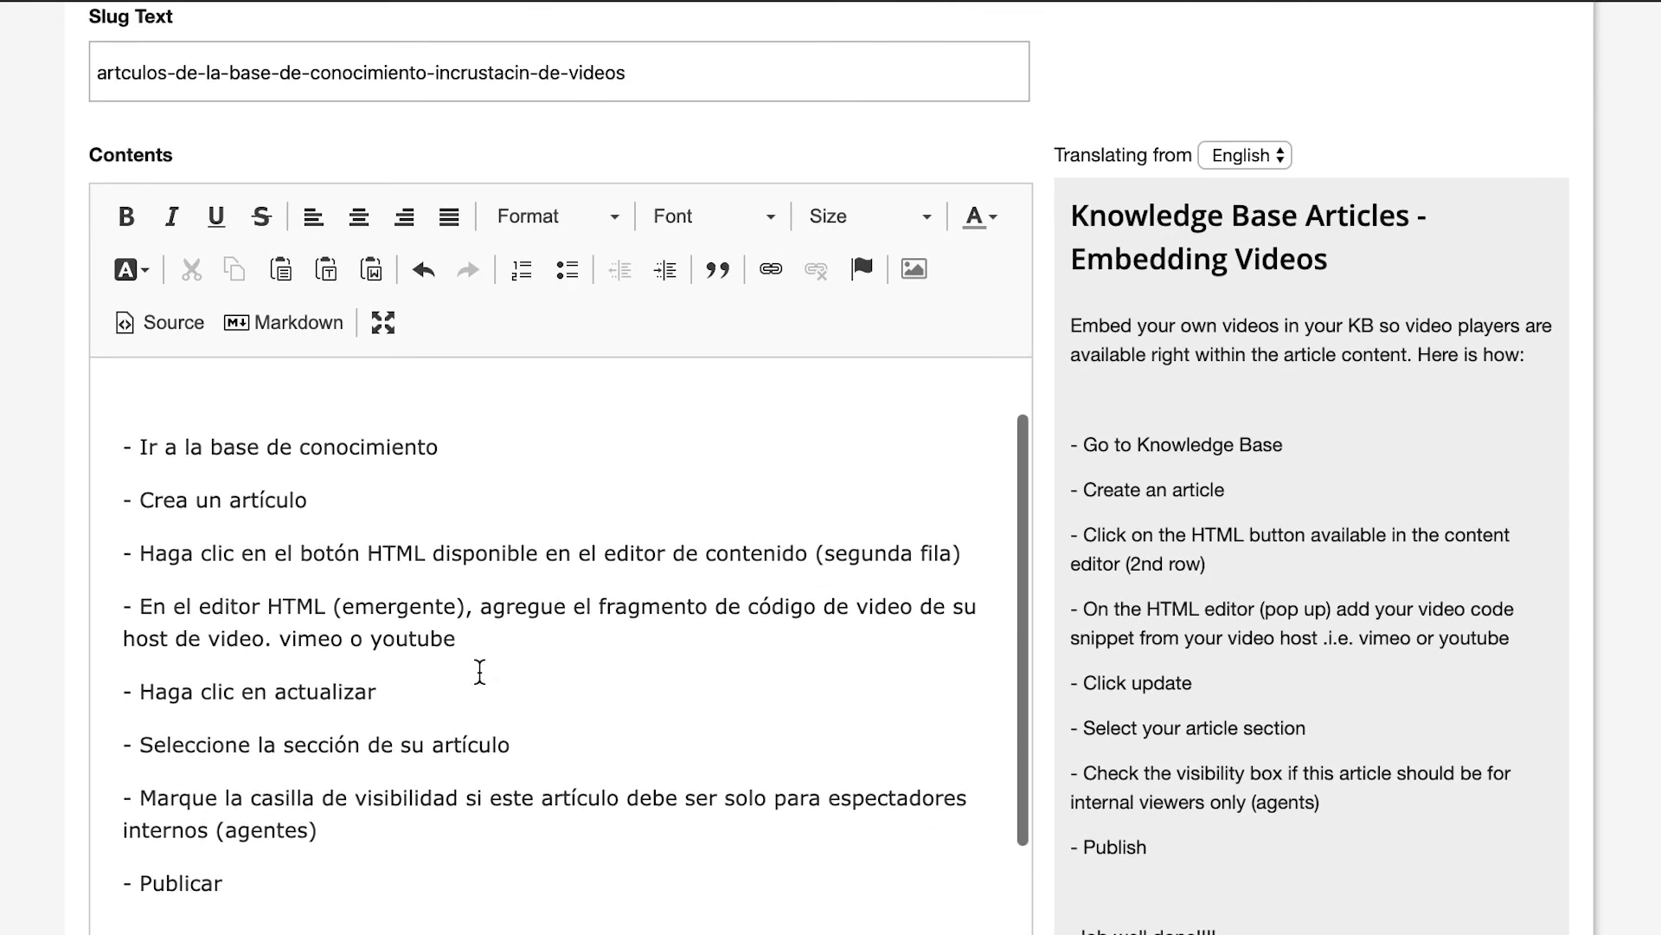
pyautogui.scroll(-5, 481, 670)
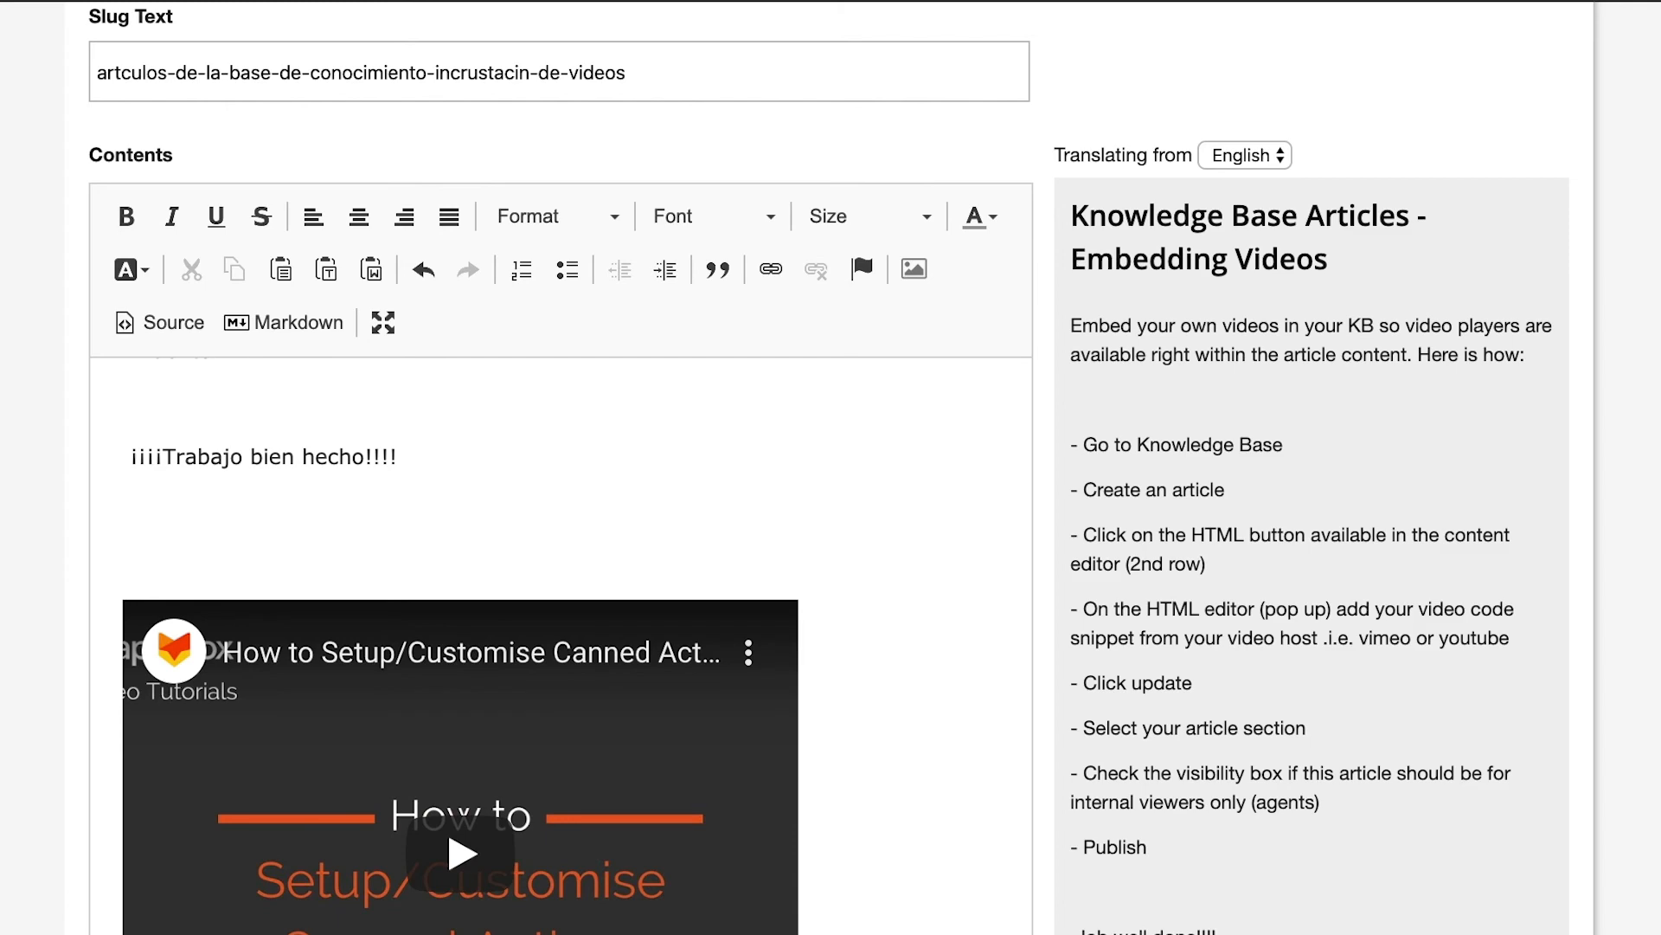
pyautogui.scroll(-6, 830, 468)
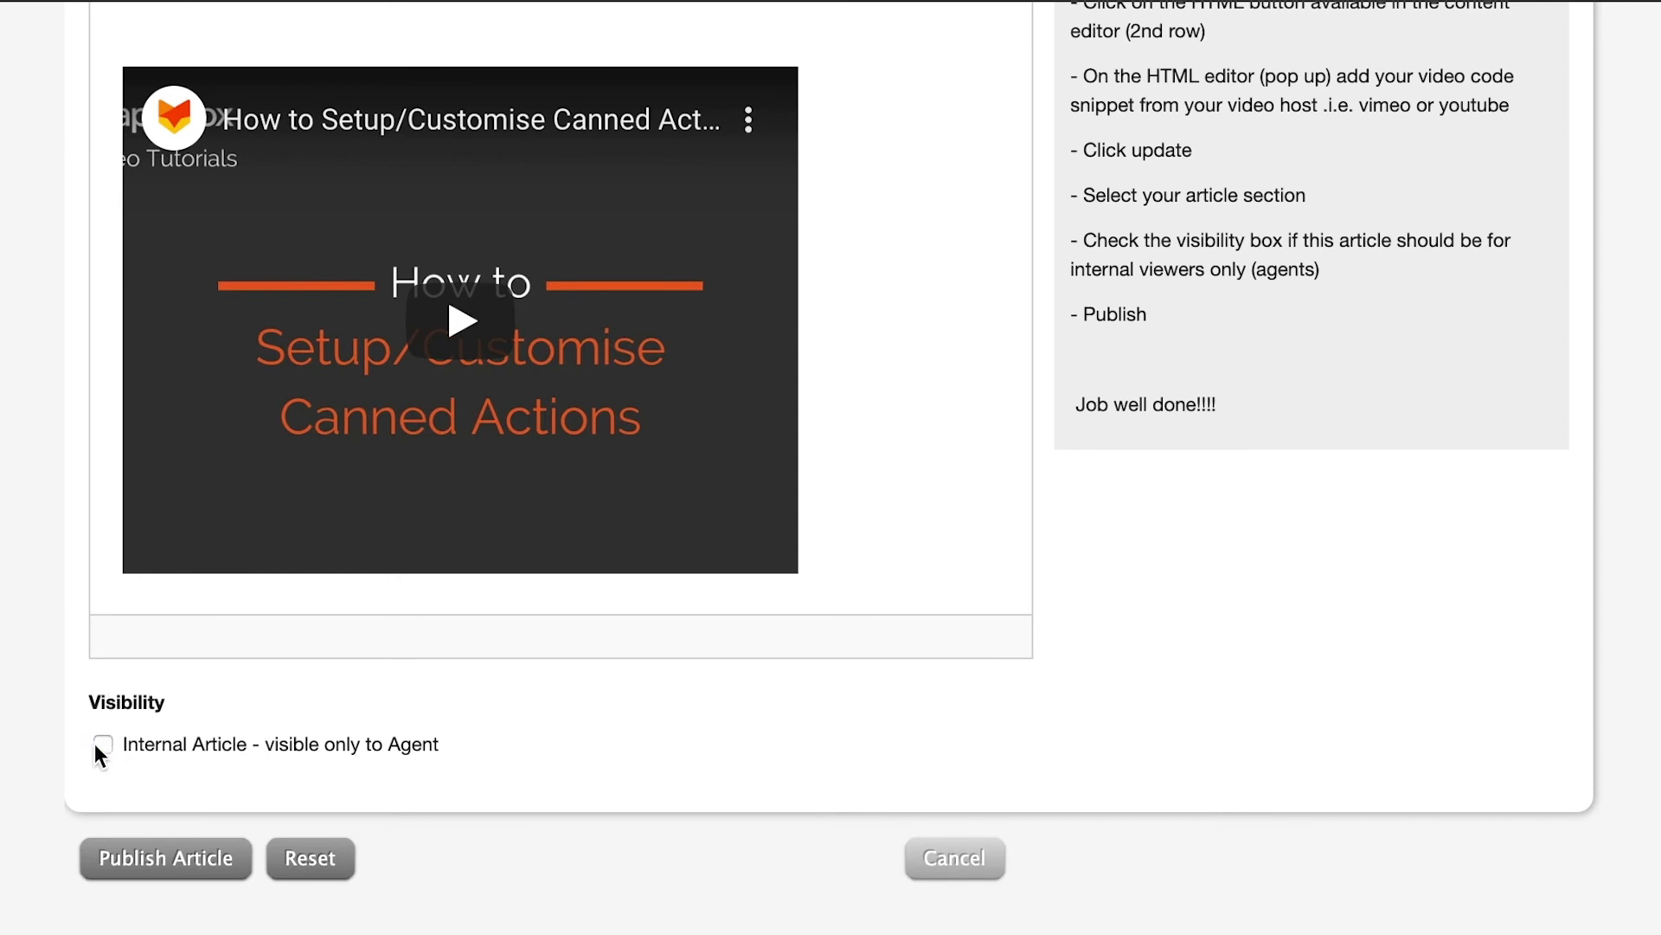
pyautogui.click(149, 874)
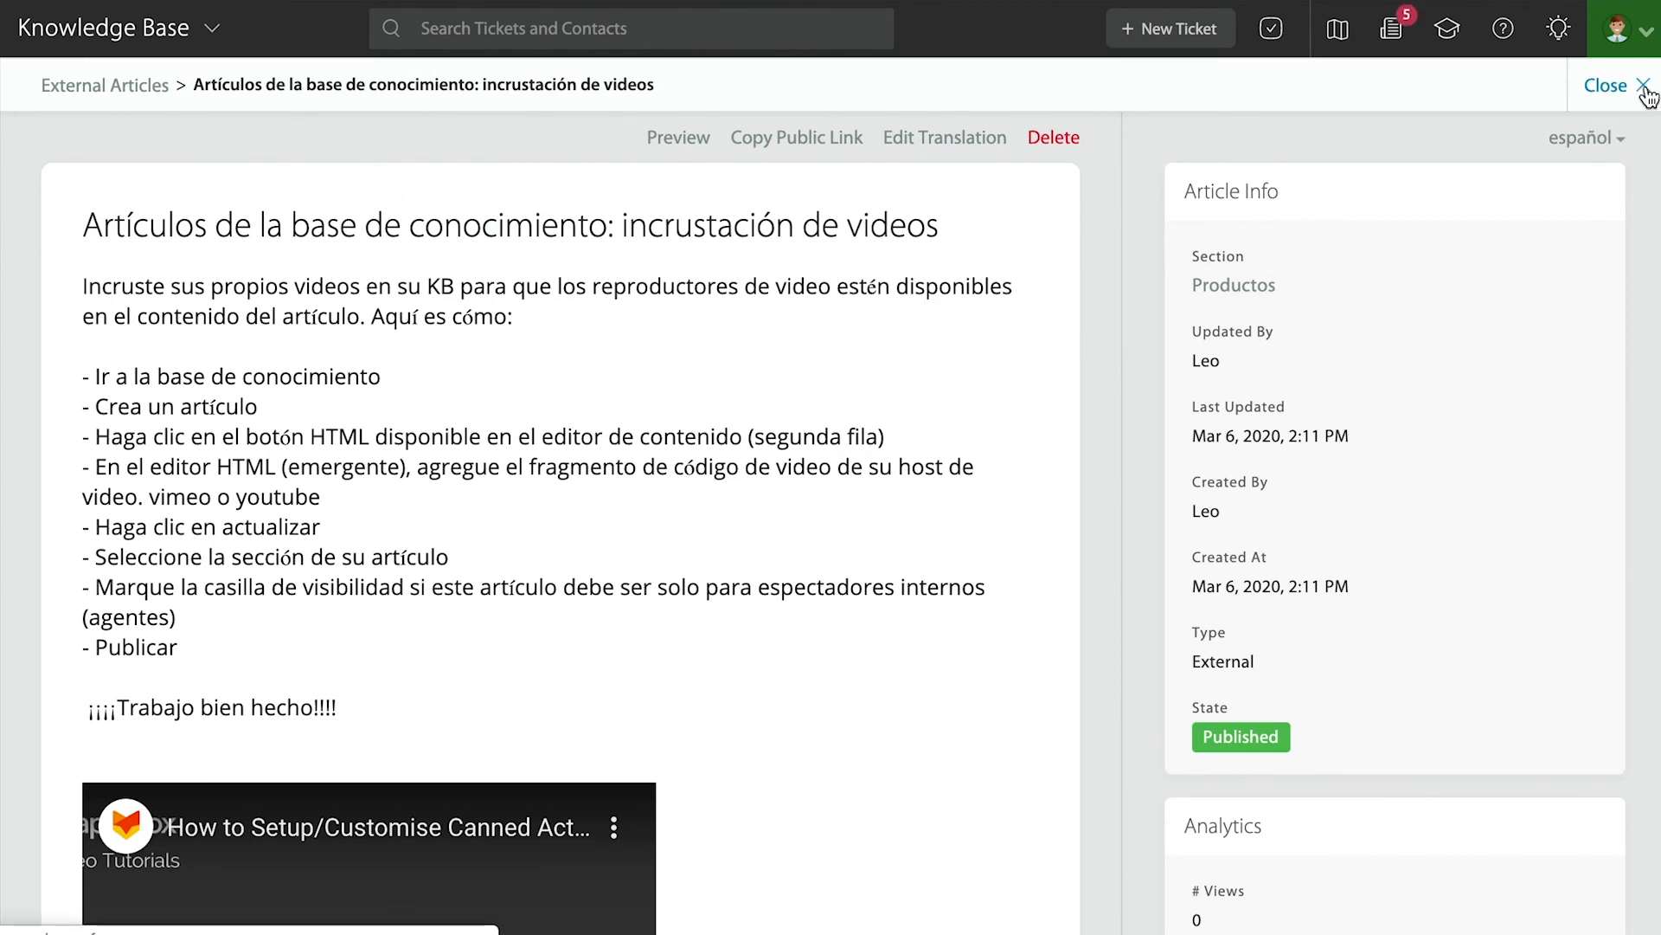
# - Close the published translation and list the external articles in español
pyautogui.click(1644, 88)
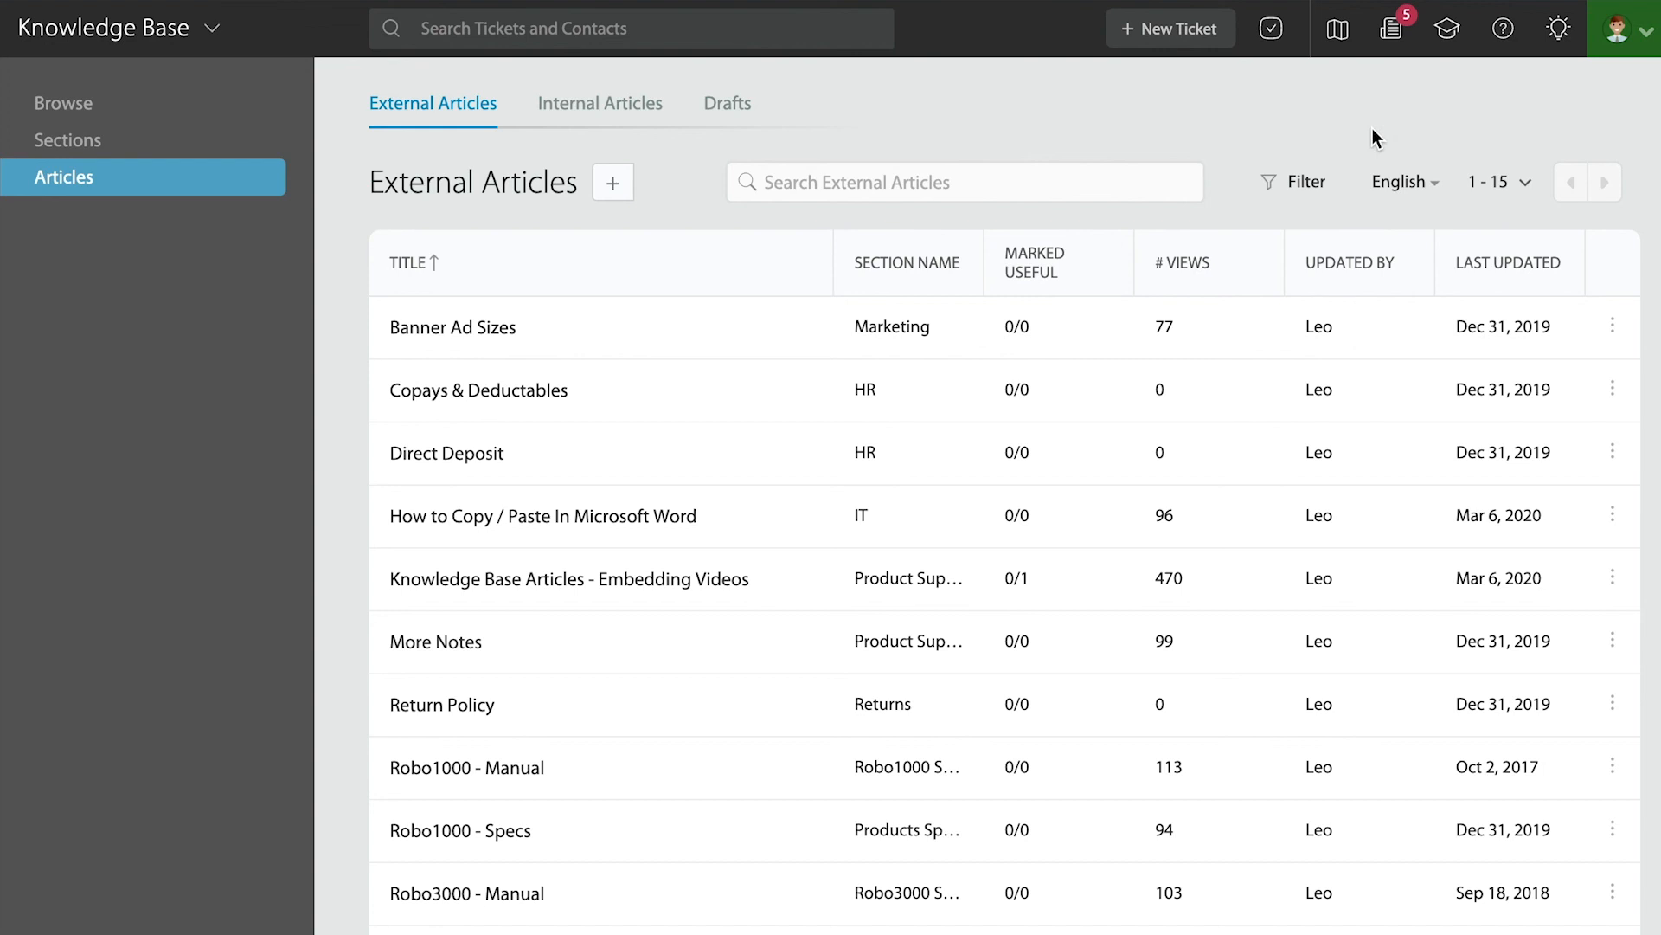
pyautogui.click(1433, 188)
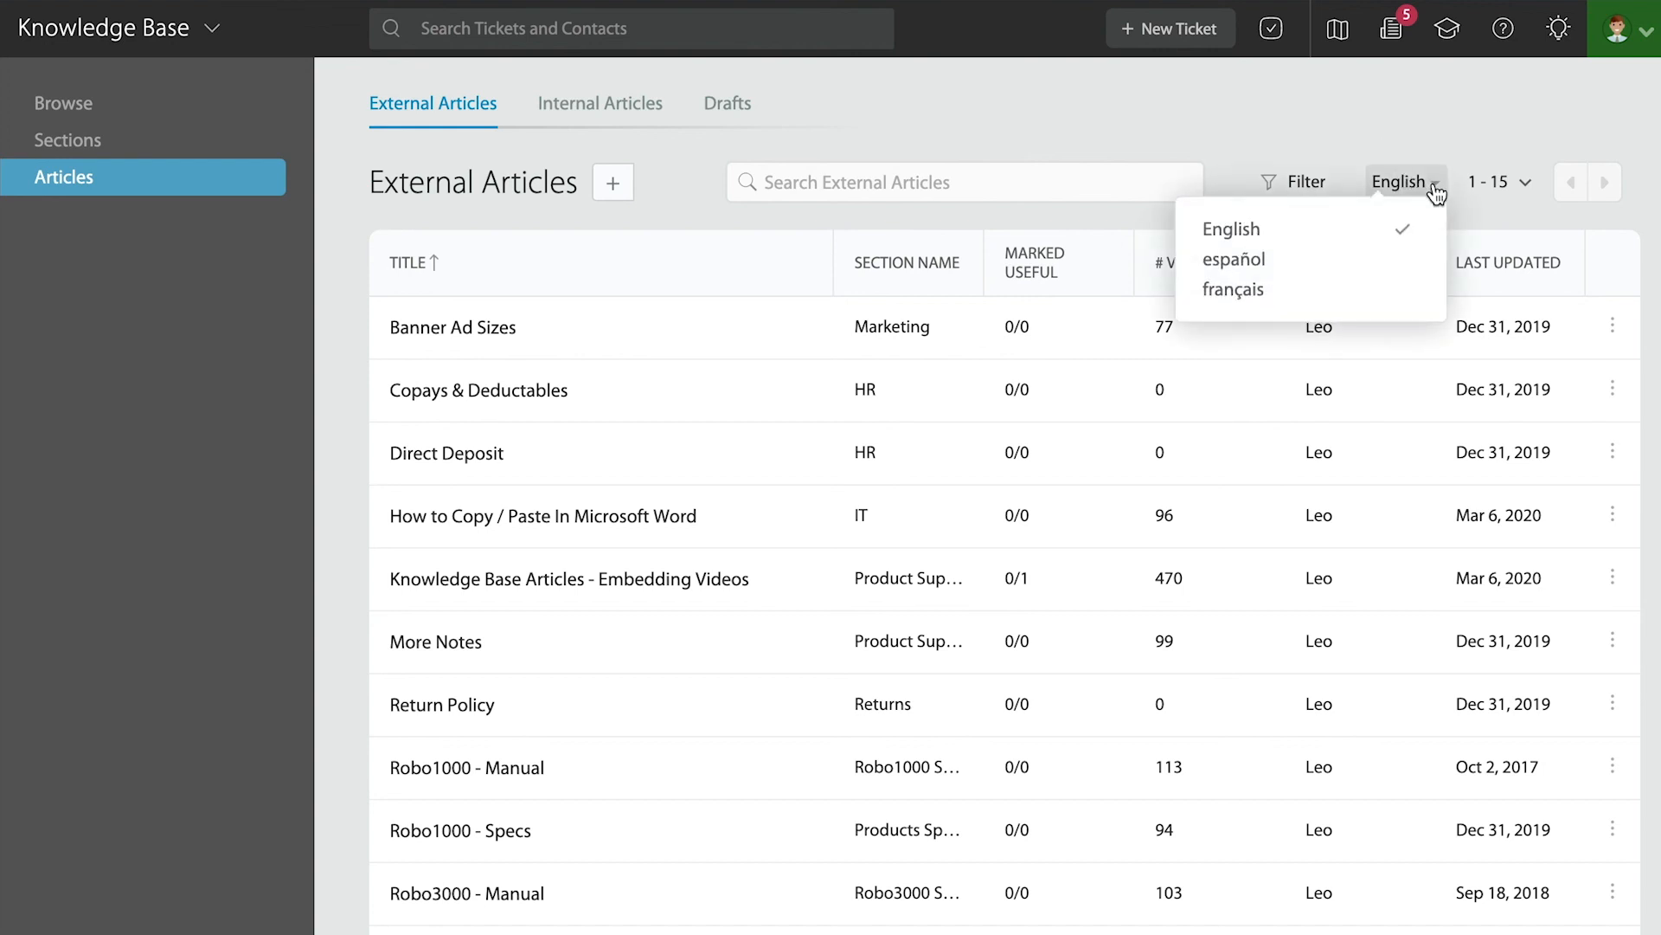
pyautogui.click(1255, 269)
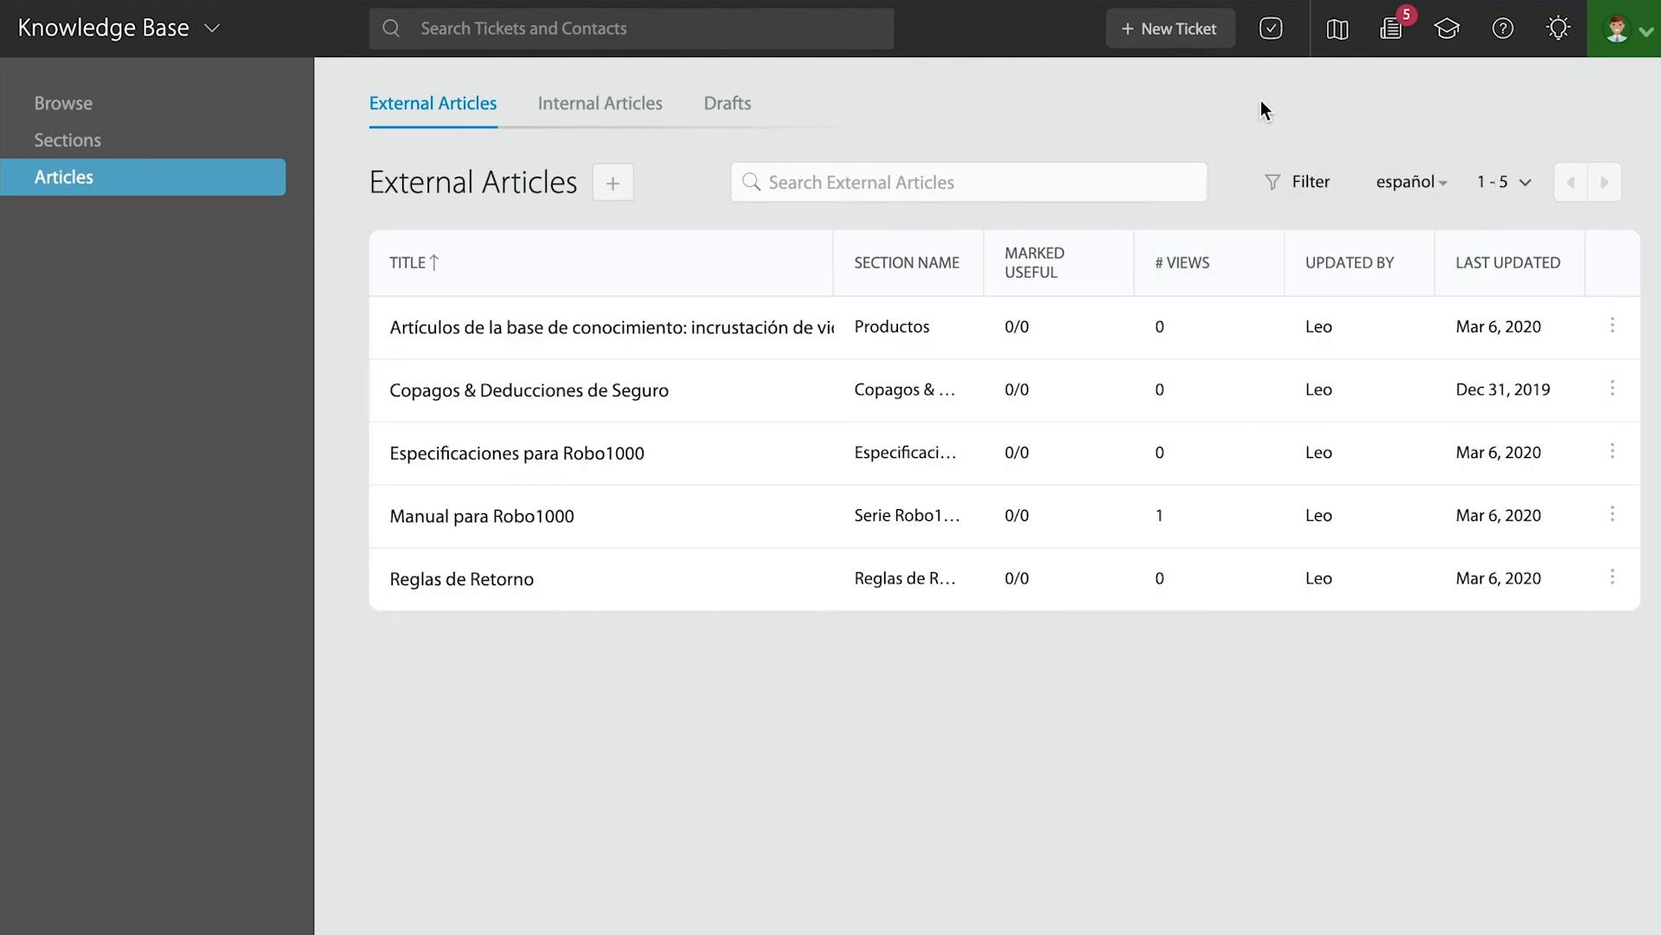